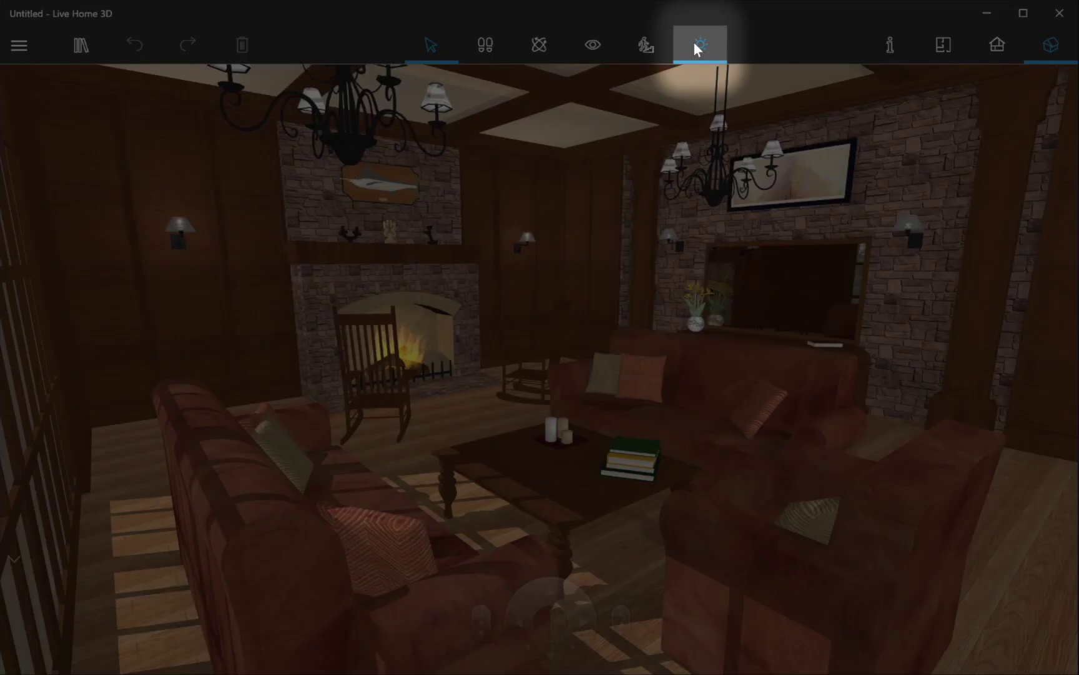
Switch the scene lighting off and back on, then fly the camera toward the living-room chandelier.
left_click(695, 44)
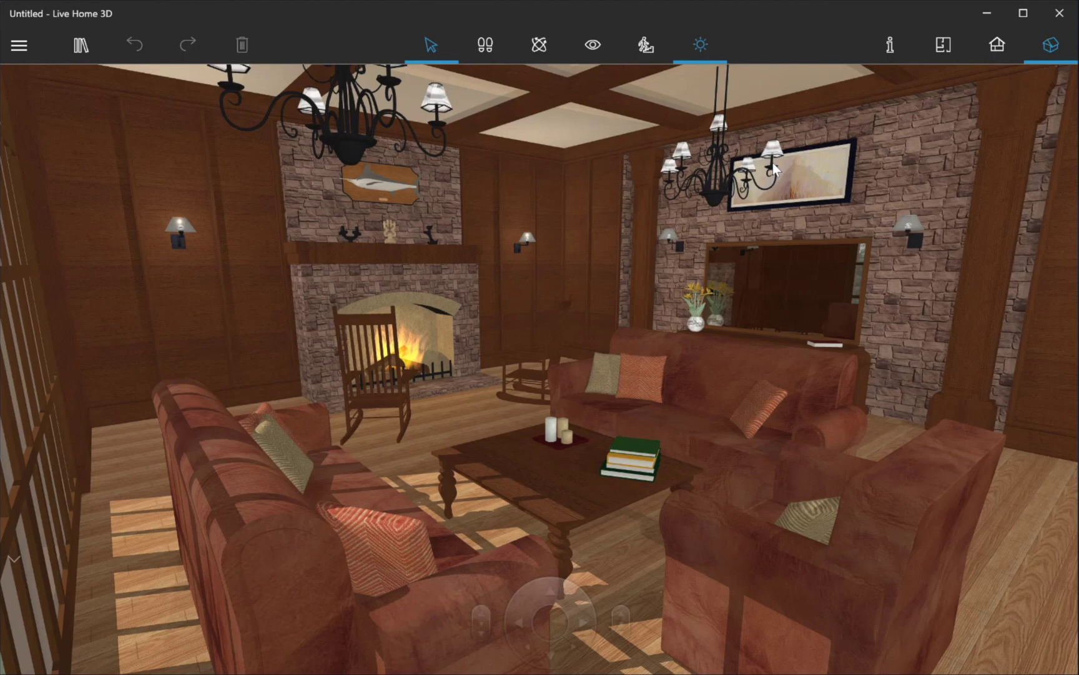
double_click(773, 163)
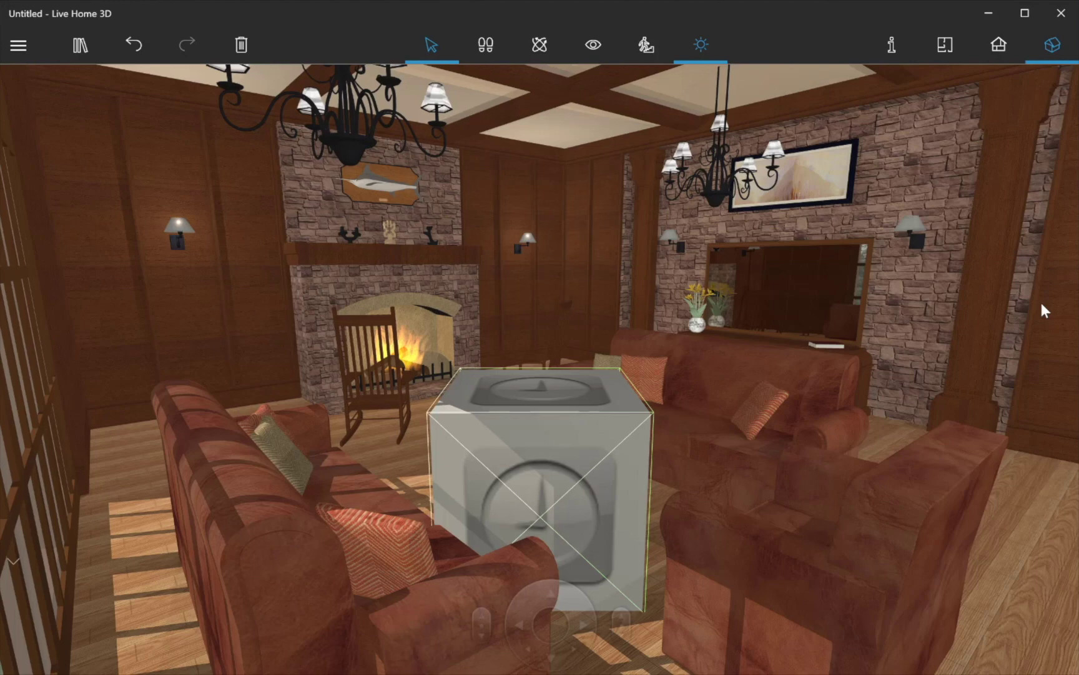
Test manual detail levels on the flower vase, then restore Automatic level of detail and confirm.
right_click(538, 473)
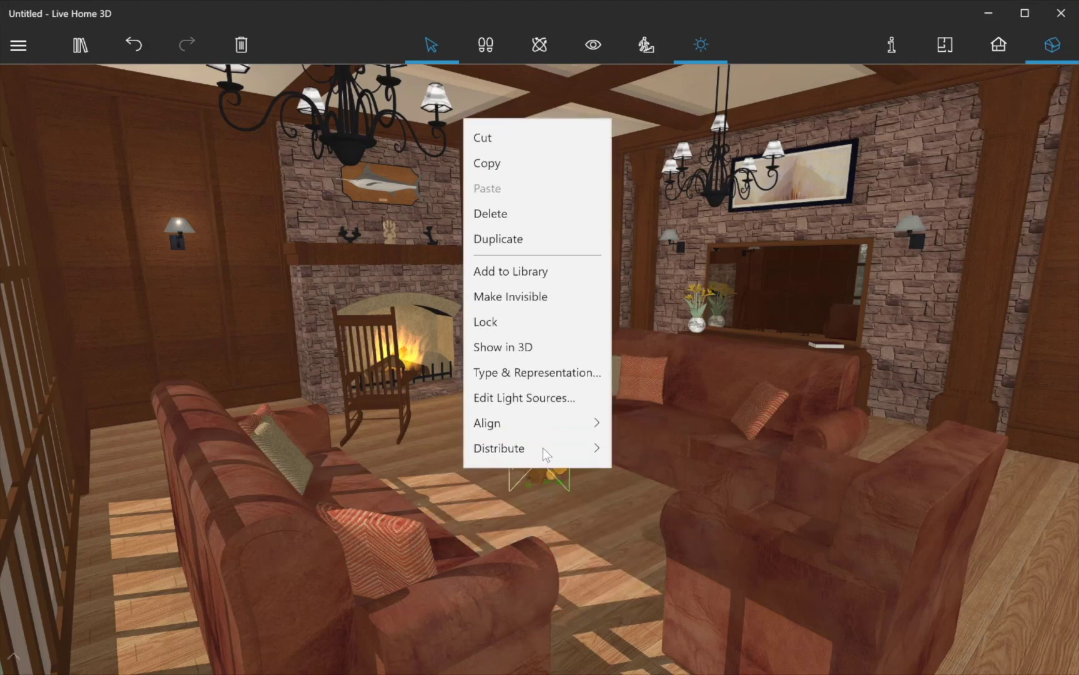
left_click(542, 374)
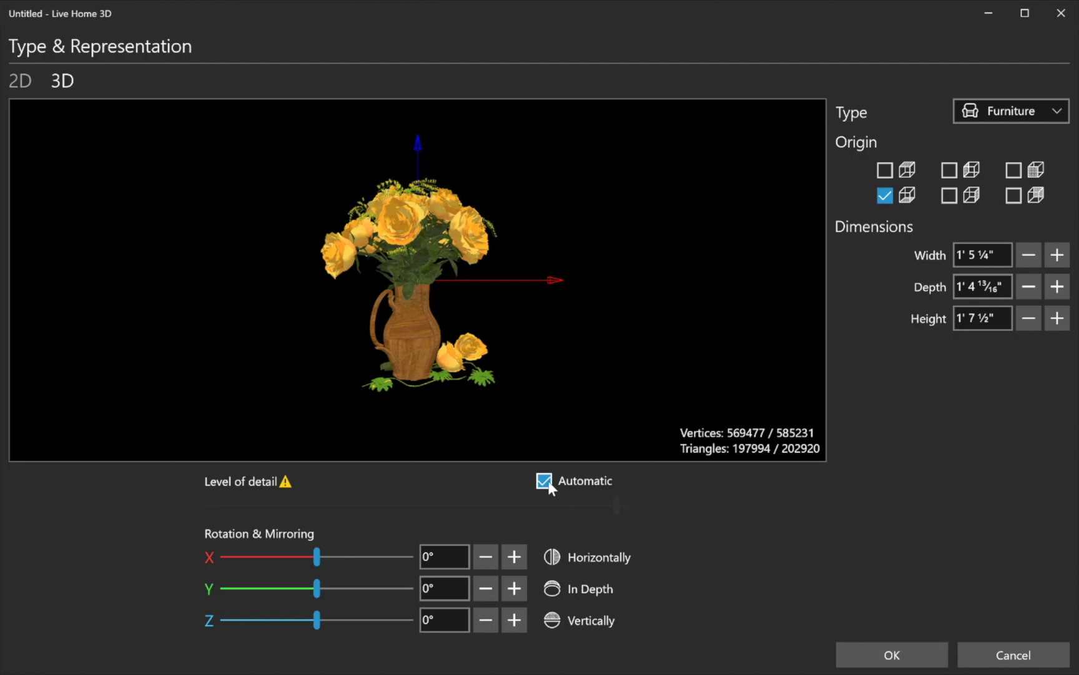
left_click(547, 482)
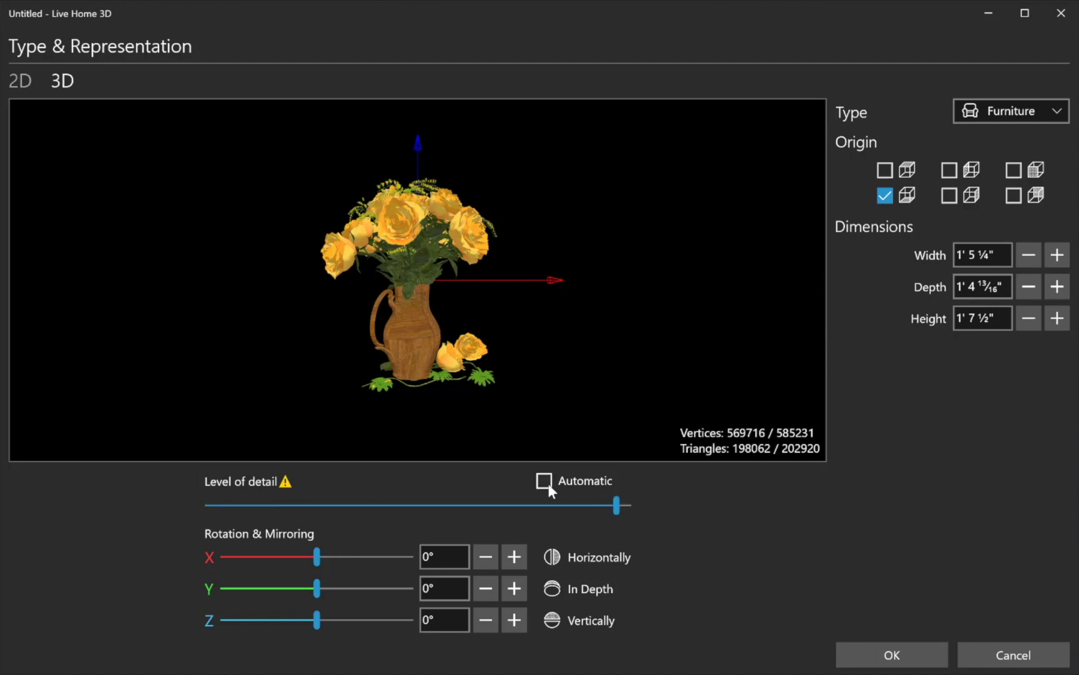
mouse_move(613, 513)
left_mouse_down()
mouse_move(439, 531)
mouse_move(644, 530)
mouse_move(624, 518)
left_mouse_up()
left_click(557, 483)
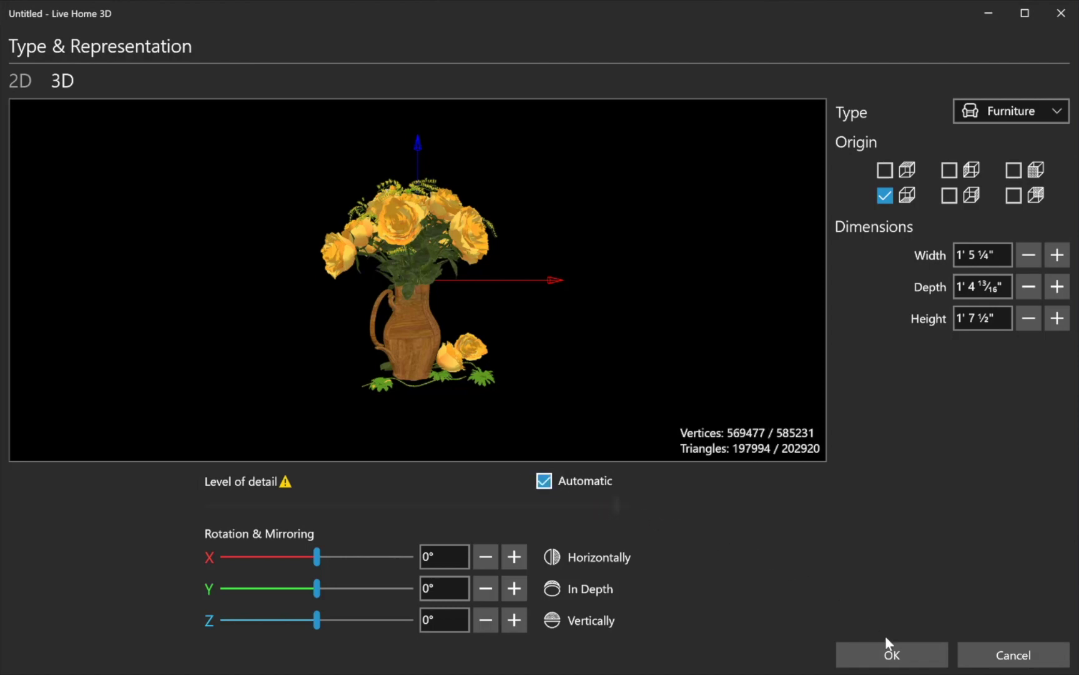
left_click(892, 655)
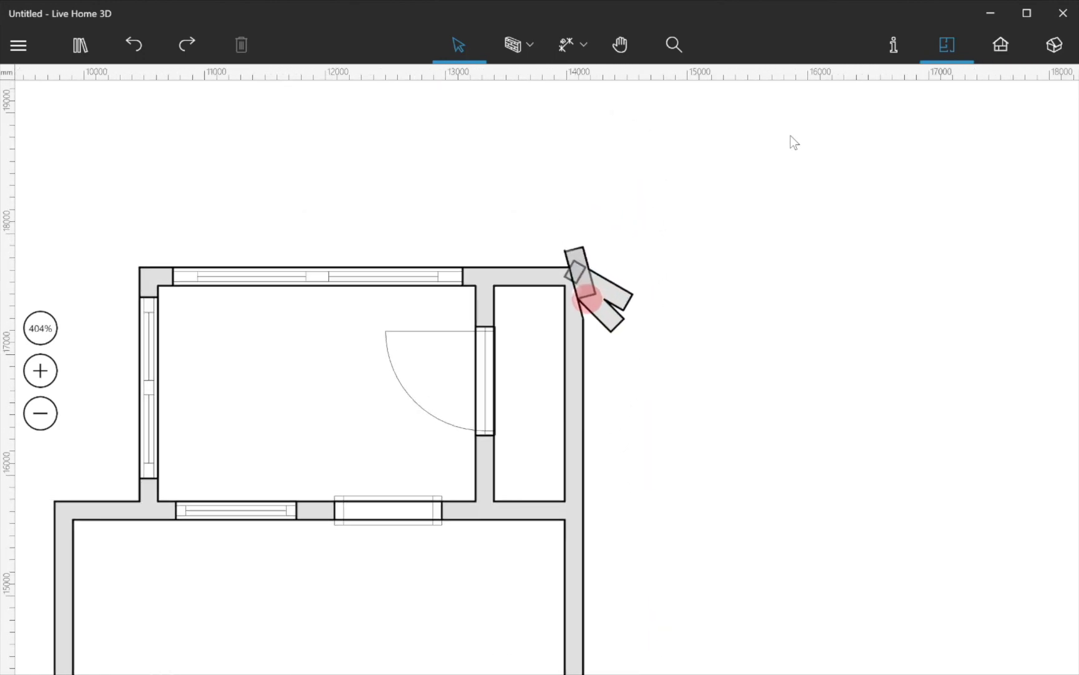
Delete the five small corner wall pieces, including the 227 mm angled one, from the plan.
left_click(601, 312)
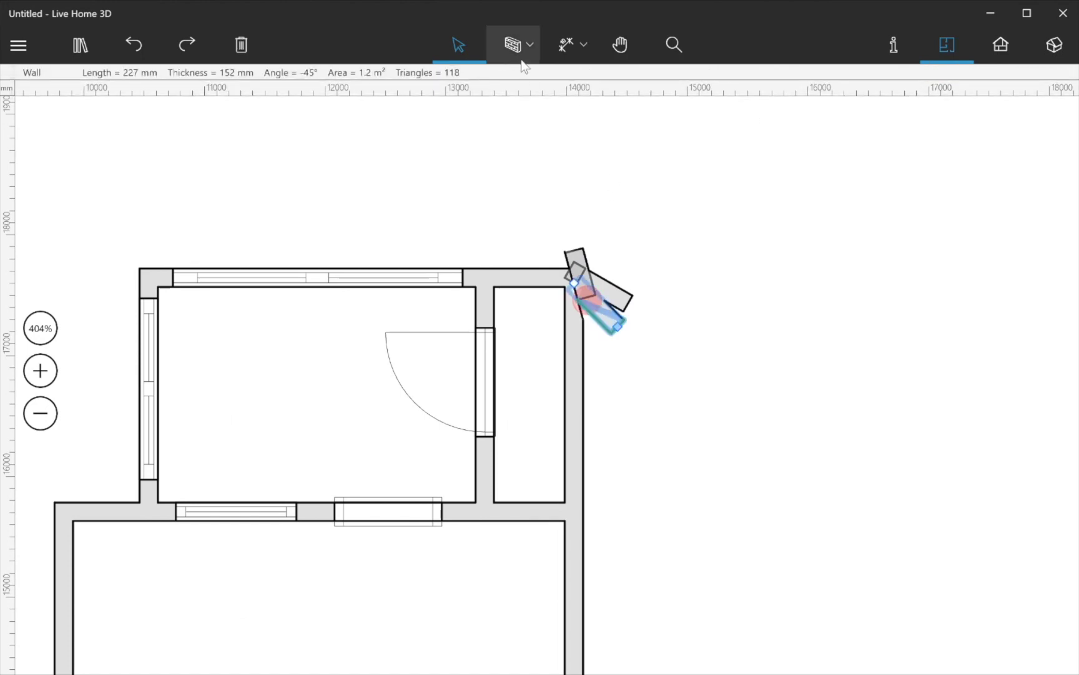
left_click(241, 44)
left_click(584, 275)
left_click(241, 45)
left_click(580, 278)
left_click(241, 44)
left_click(578, 266)
left_click(242, 44)
left_click(584, 272)
left_click(244, 45)
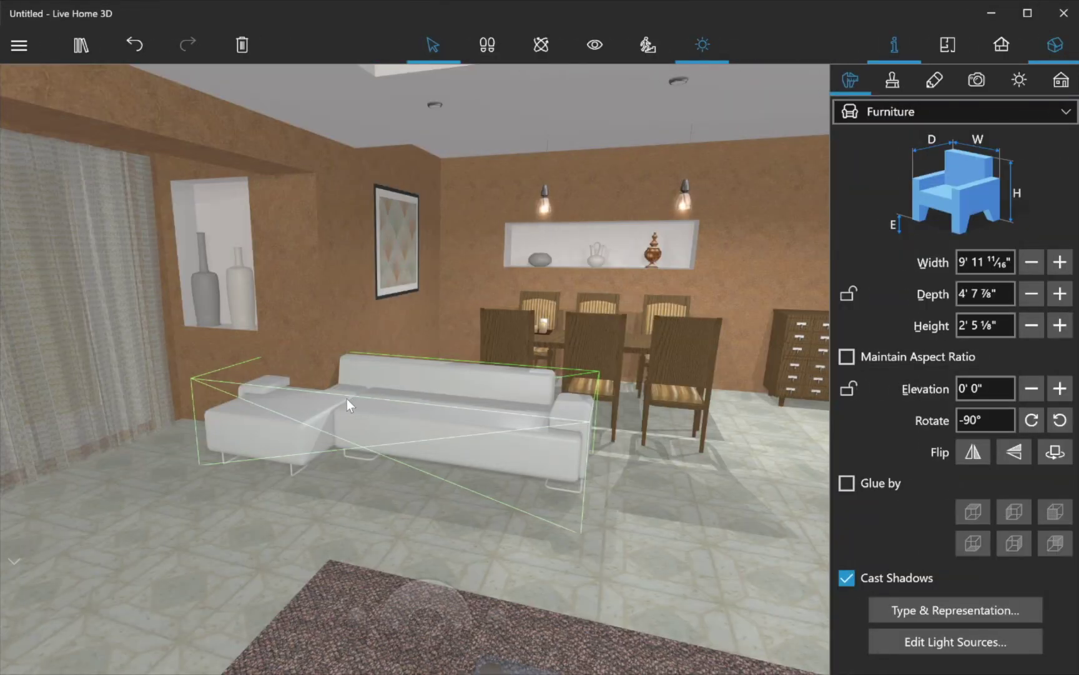
Move the white sectional sofa forward, enable Glue by with two glue sides, and nudge it into place.
left_click_drag(347, 399, 452, 470)
left_click(845, 483)
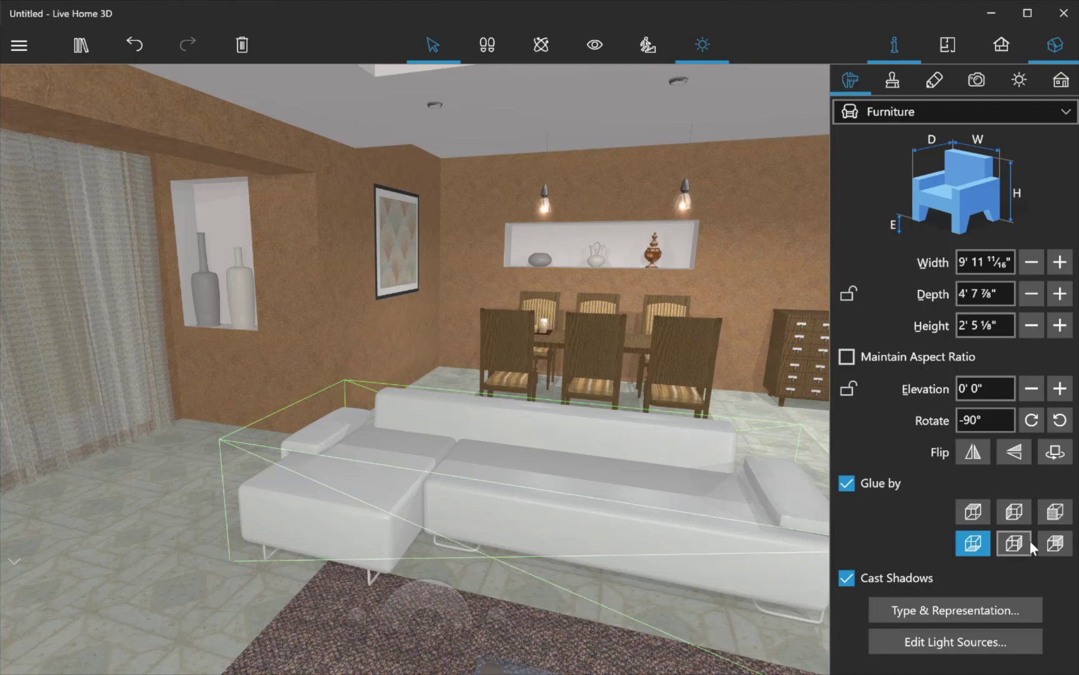
left_click(1027, 541)
left_click_drag(657, 492, 691, 497)
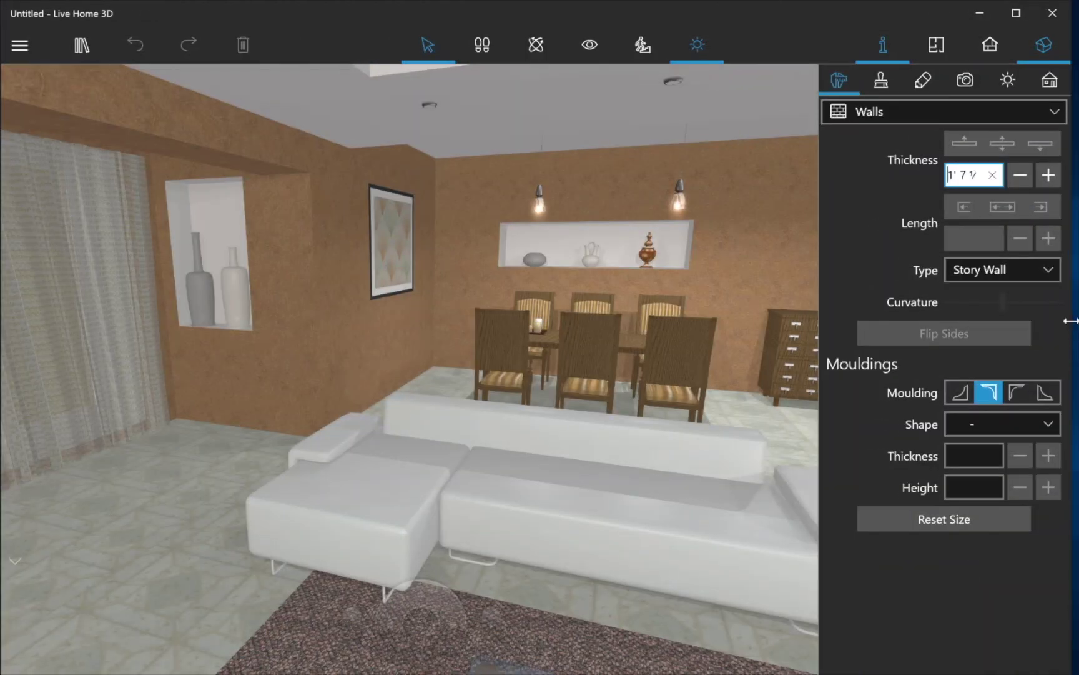
Narrow the Live Home 3D window by dragging its right edge leftward.
left_click_drag(1070, 320, 742, 361)
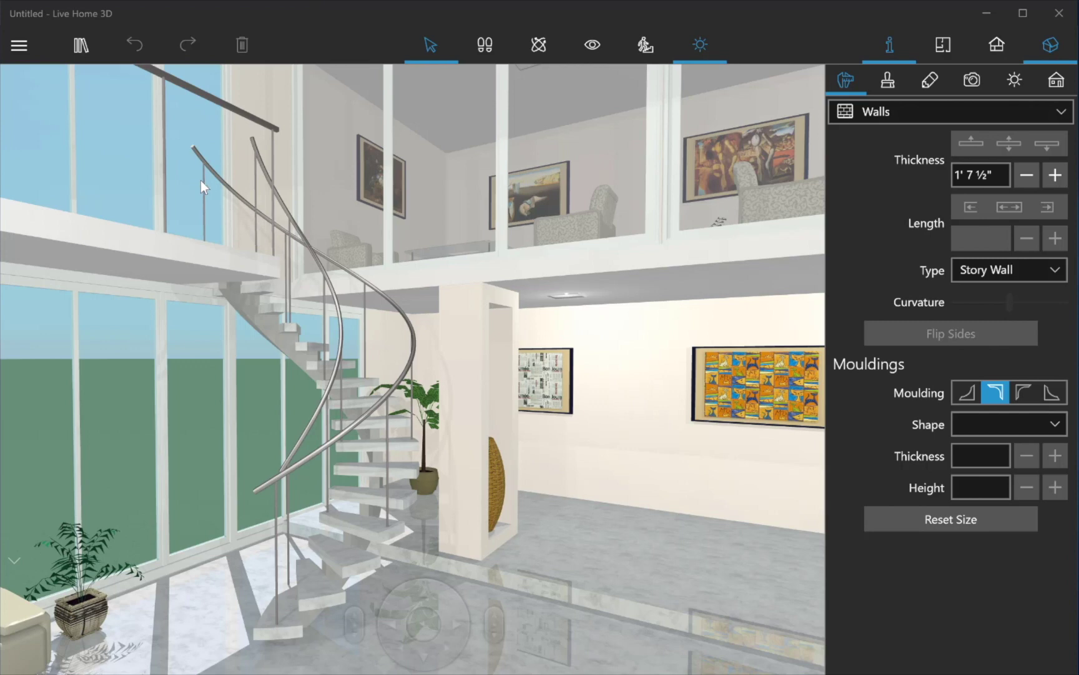
Change the 3D setting Shadow Casting Lights from Nearest 8 to Nearest 4.
left_click(18, 46)
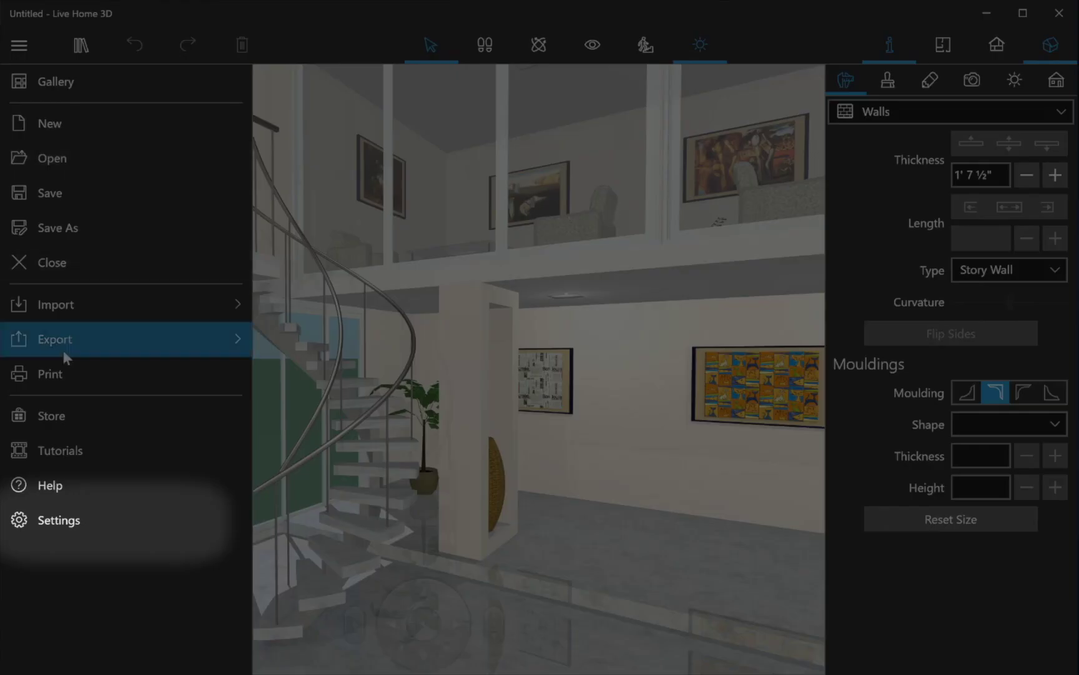
left_click(76, 527)
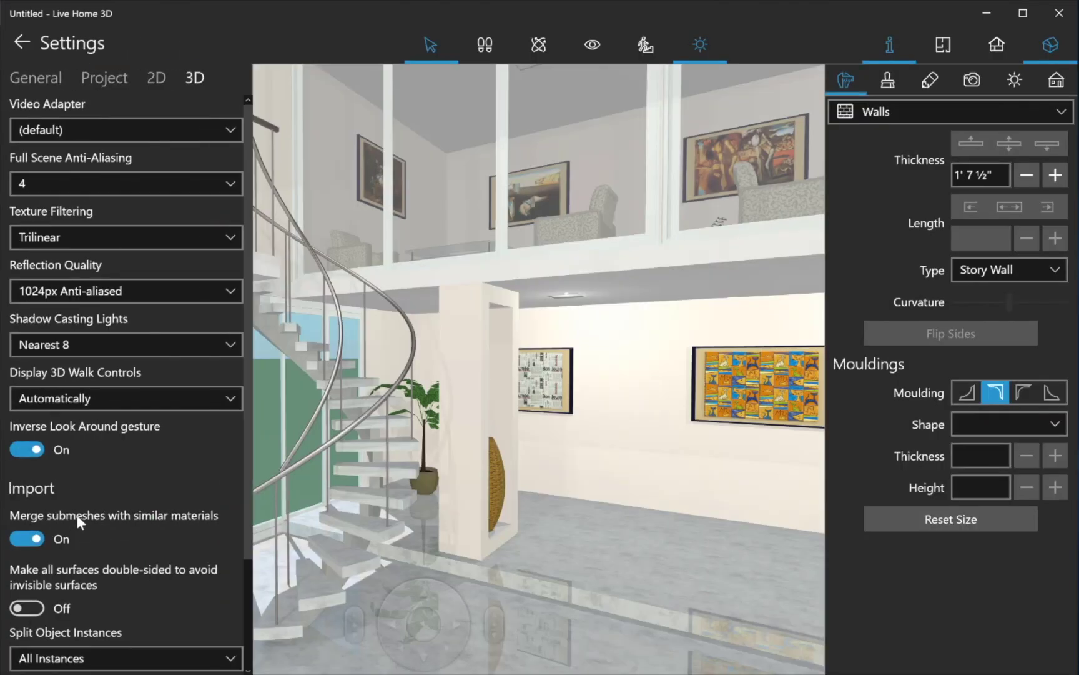
left_click(101, 343)
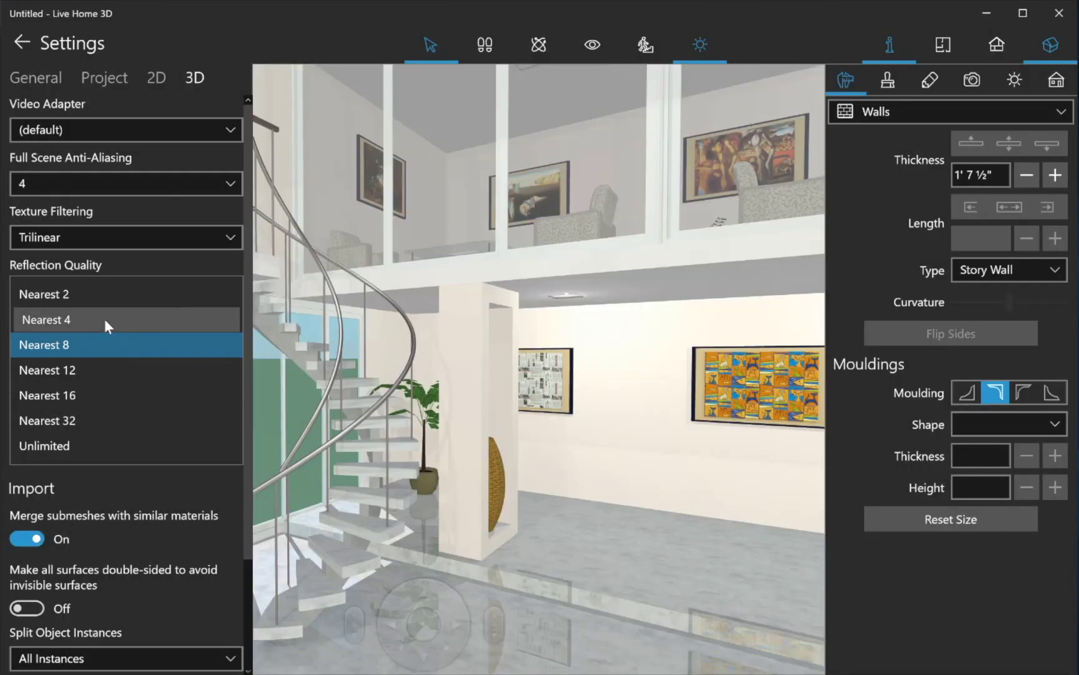
left_click(105, 318)
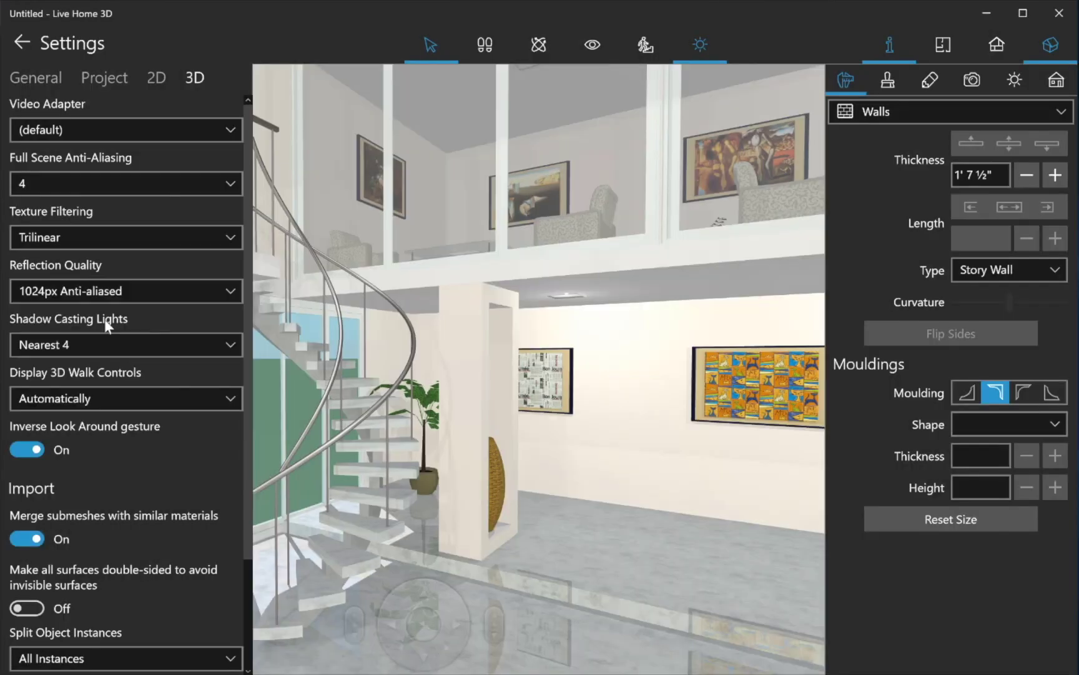
left_click(24, 43)
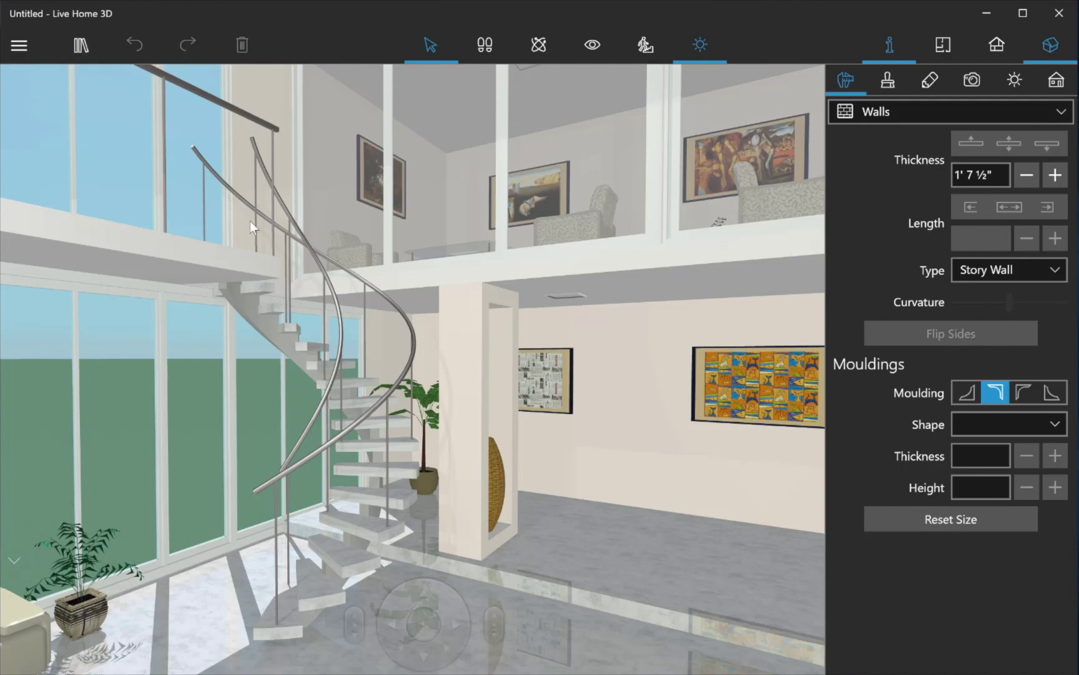
In the Lights list, switch off the Sun, the Indigo lights on both floors and both Pleiad lamps.
left_click(1032, 79)
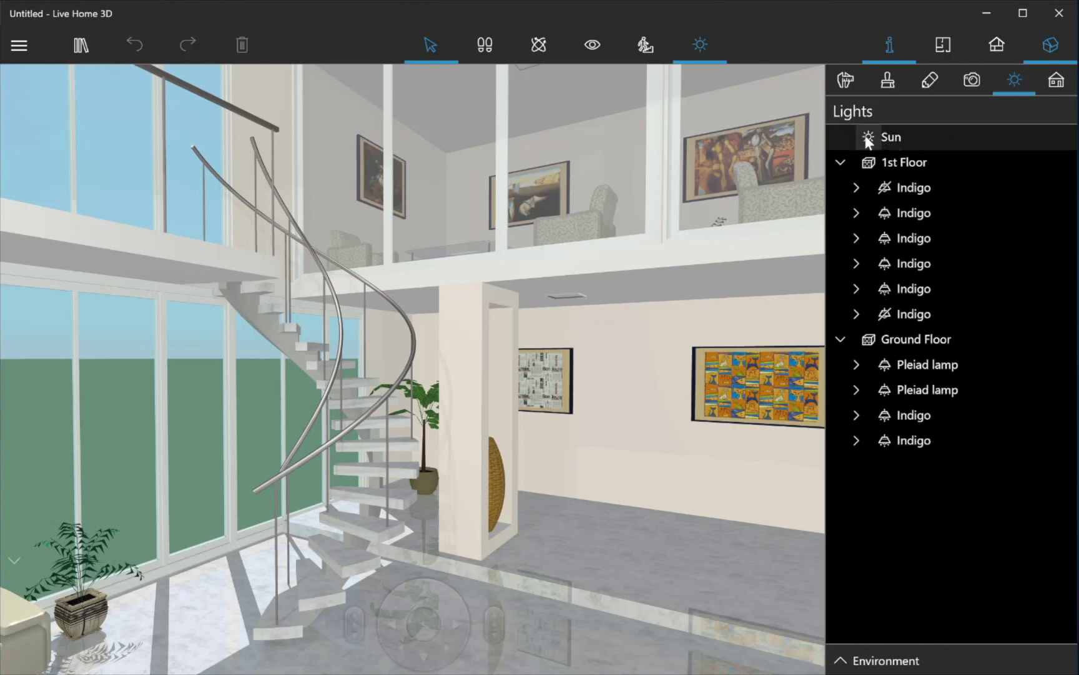
left_click(867, 138)
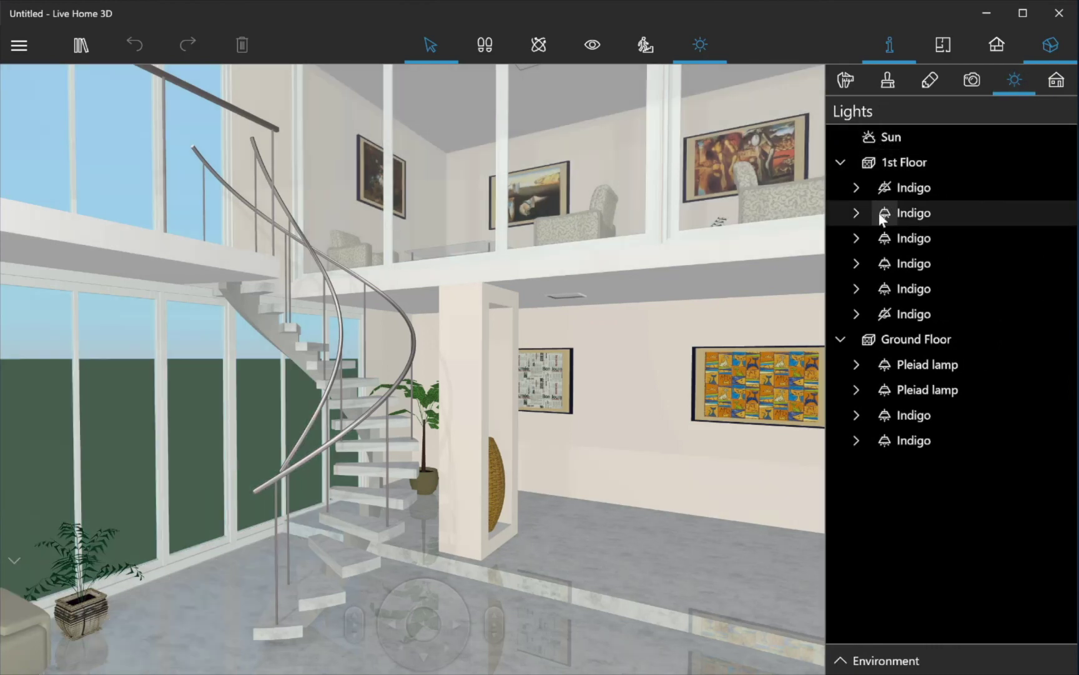
left_click(885, 212)
left_click(885, 239)
left_click(884, 263)
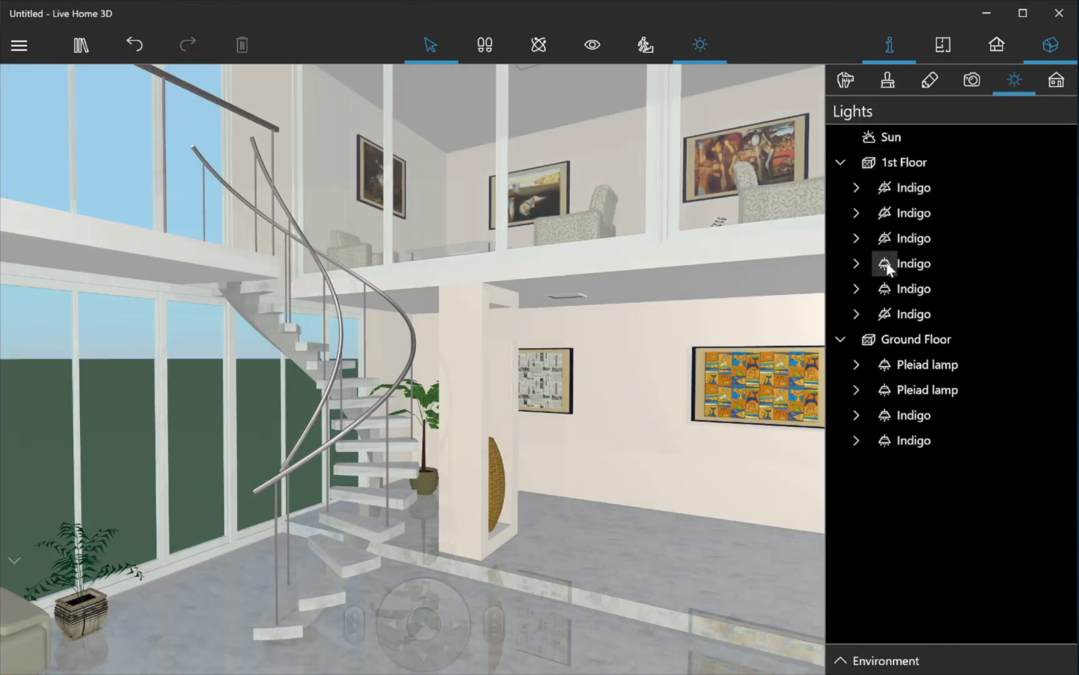
left_click(887, 288)
left_click(885, 364)
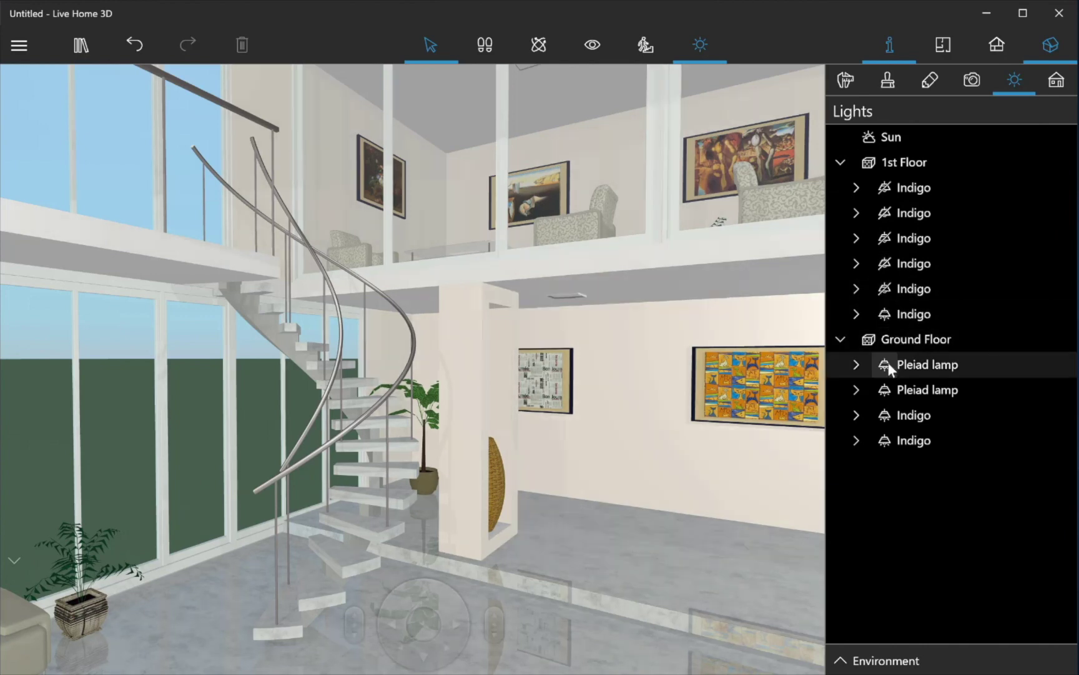
left_click(885, 389)
left_click(887, 415)
left_click(888, 439)
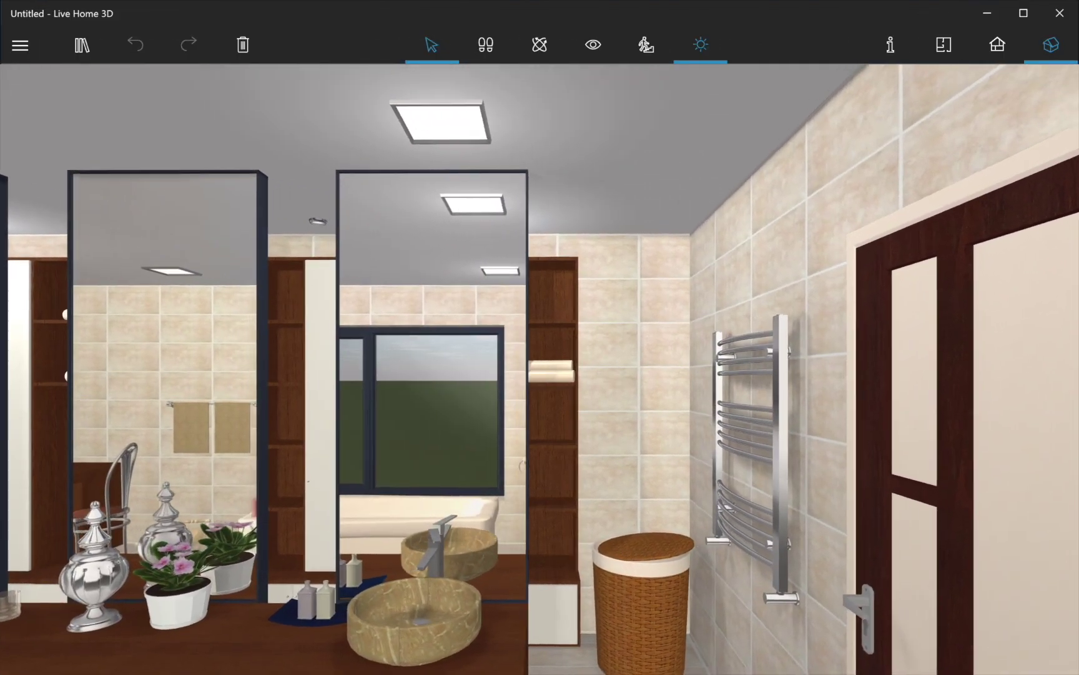
Rotate the camera left in three steps around the double-basin vanity.
key("Left")
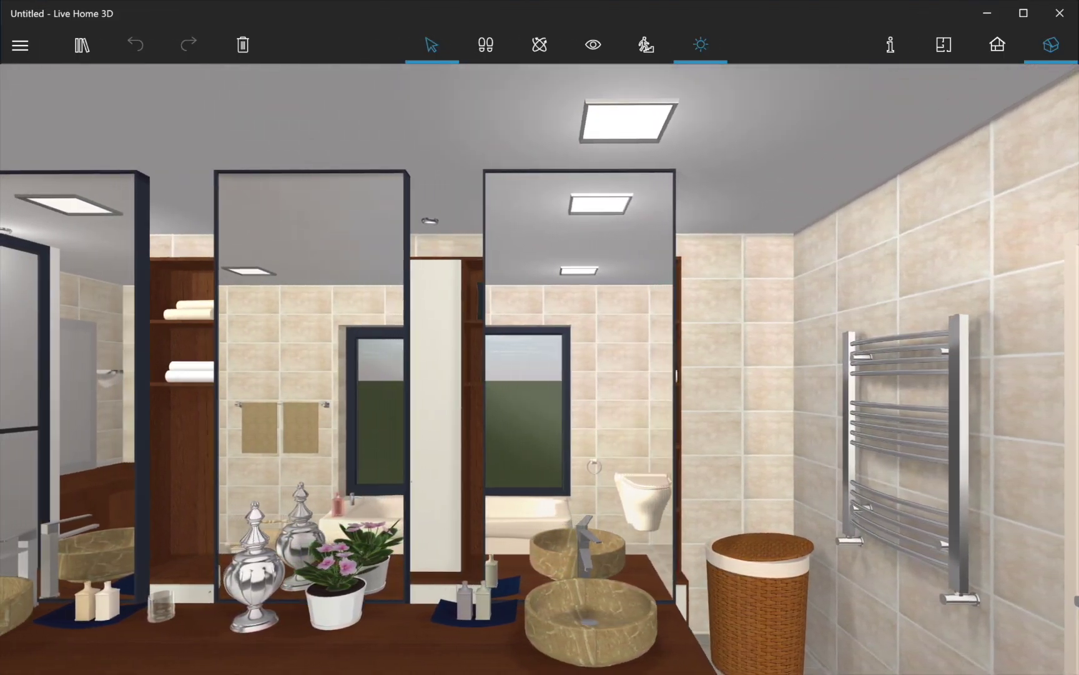
key("Left")
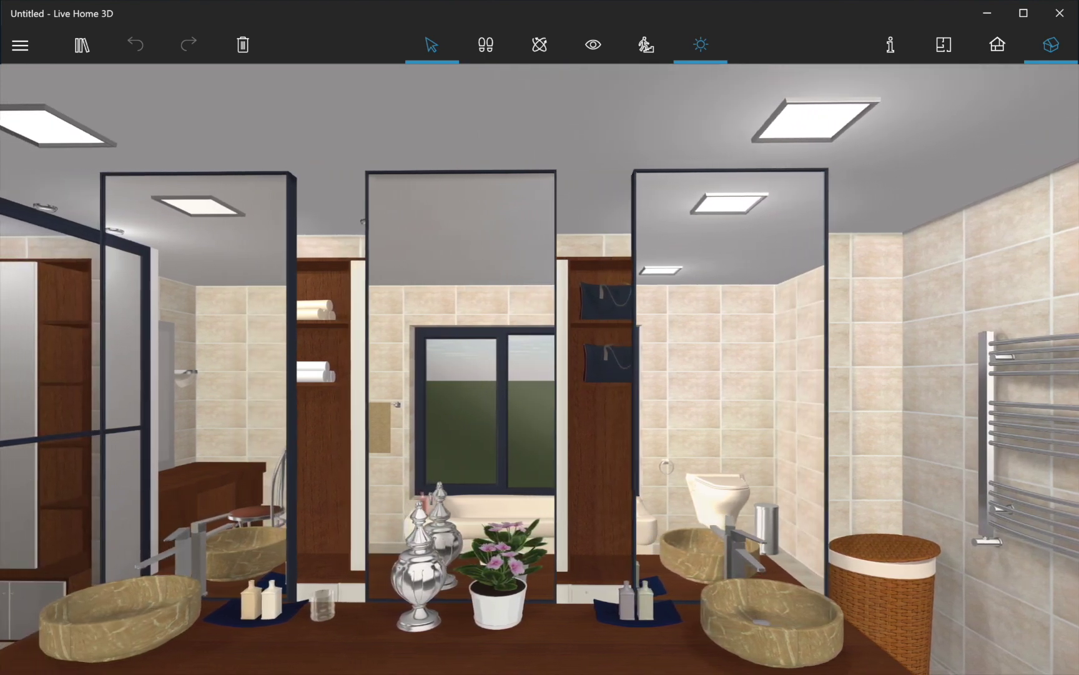
key("Left")
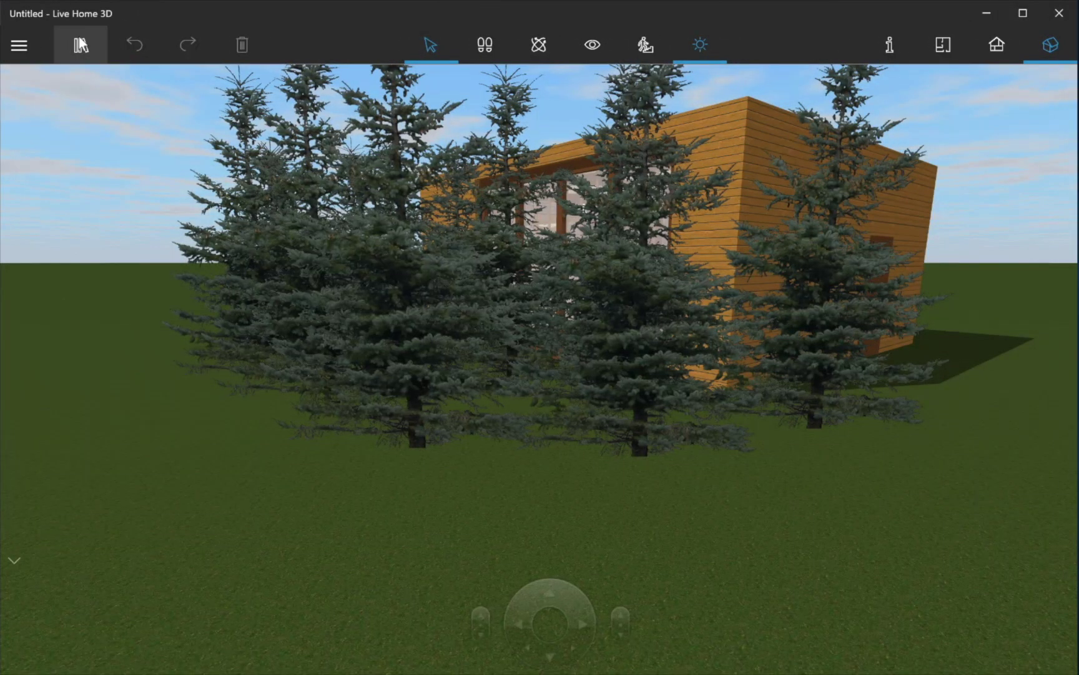
Show the Project Tree and scroll down to the tree Sprite rows.
left_click(80, 44)
scroll(153, 350, "down", 5)
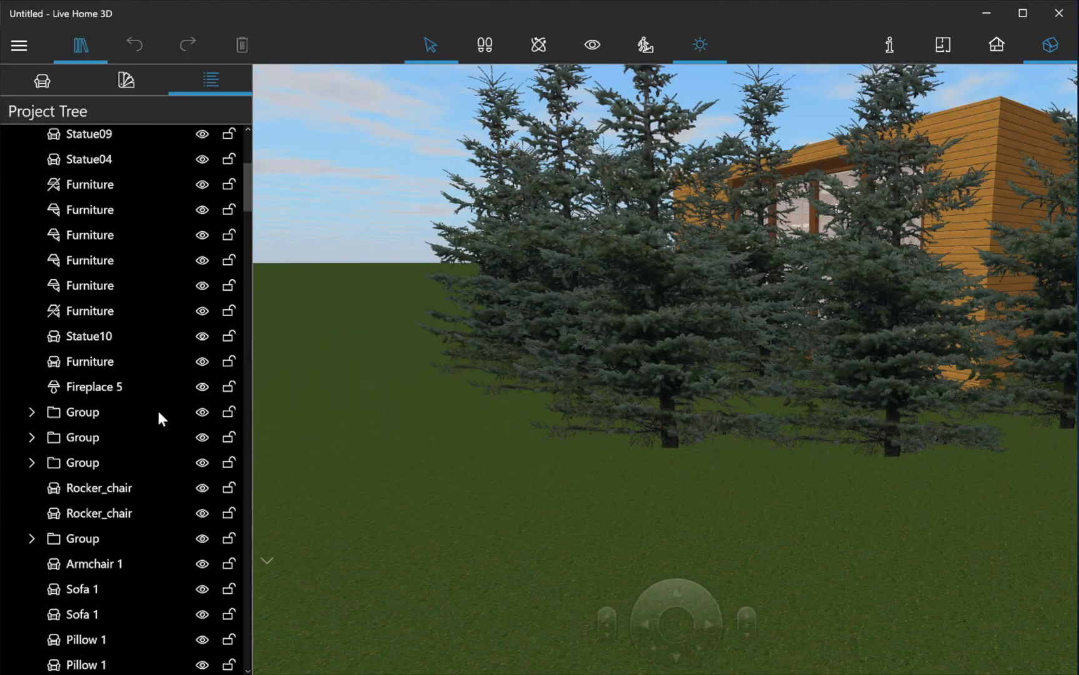
scroll(158, 417, "down", 10)
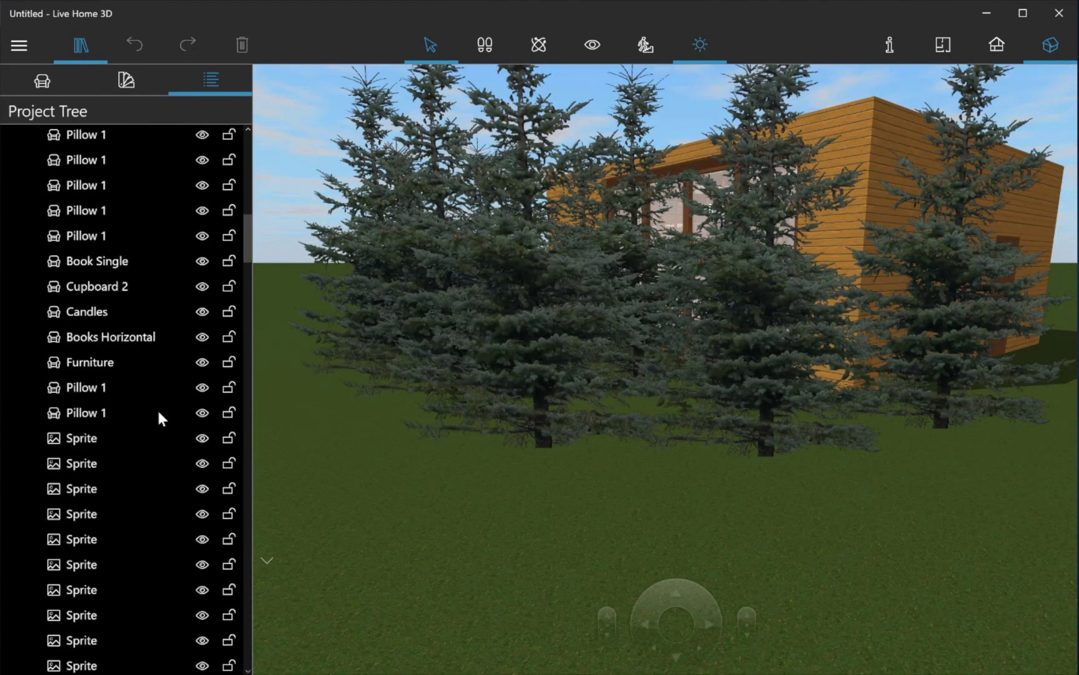
scroll(158, 408, "down", 5)
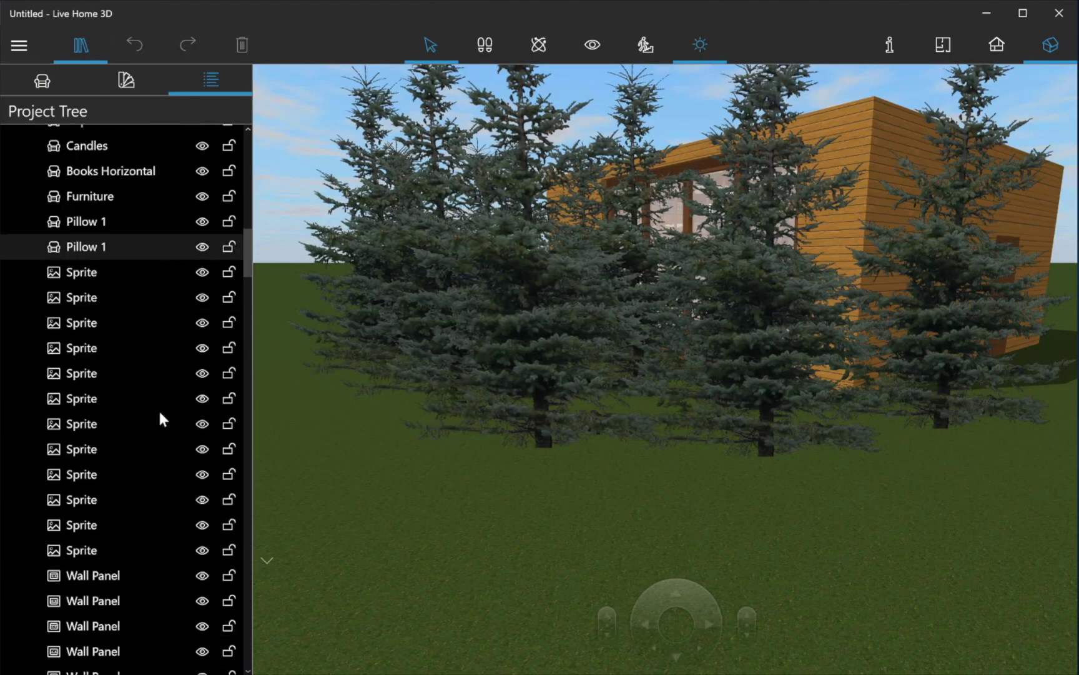
Hide all eleven tree Sprites so the wooden house stands clear.
left_click(202, 188)
left_click(202, 214)
left_click(202, 240)
left_click(201, 265)
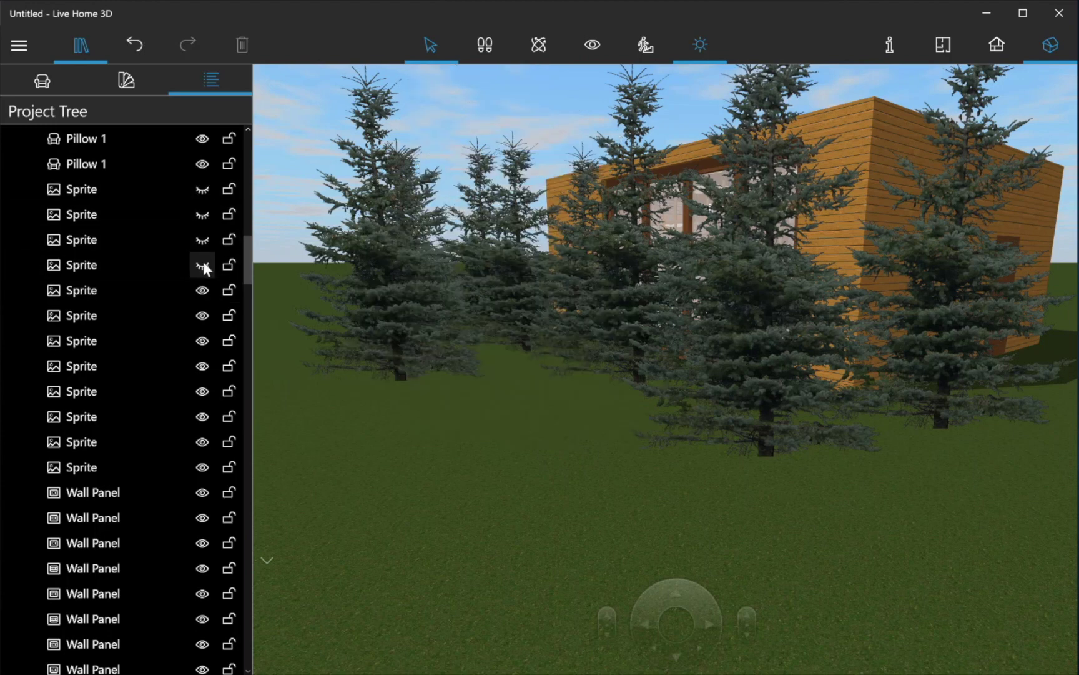
left_click(202, 290)
left_click(202, 316)
left_click(202, 340)
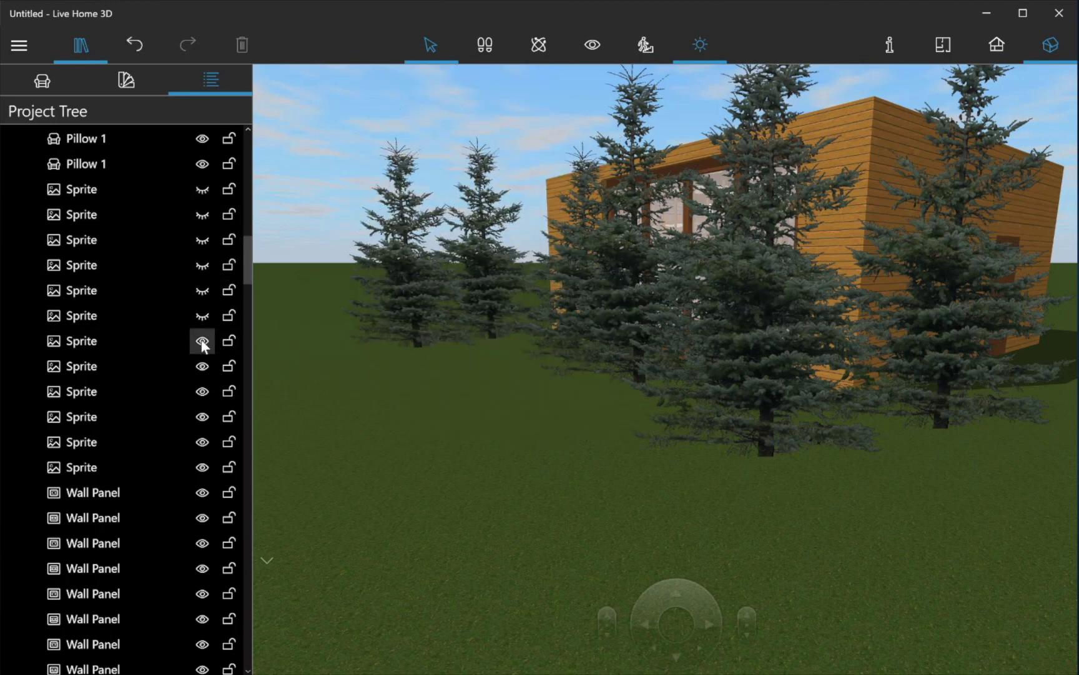
left_click(202, 391)
left_click(202, 417)
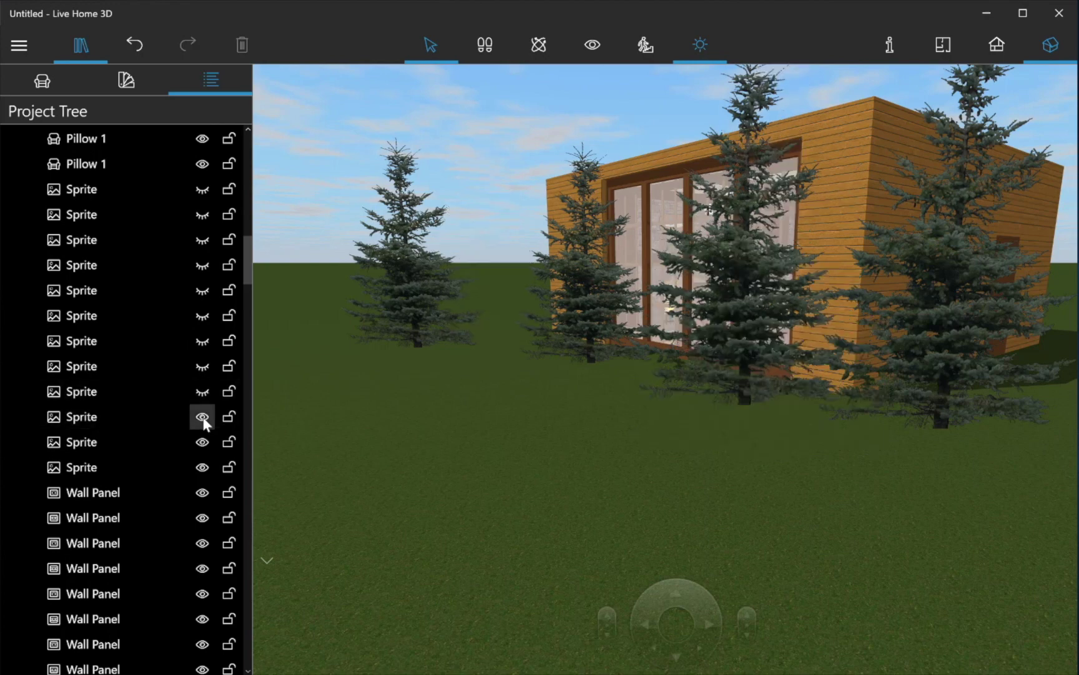
left_click(202, 442)
left_click(201, 467)
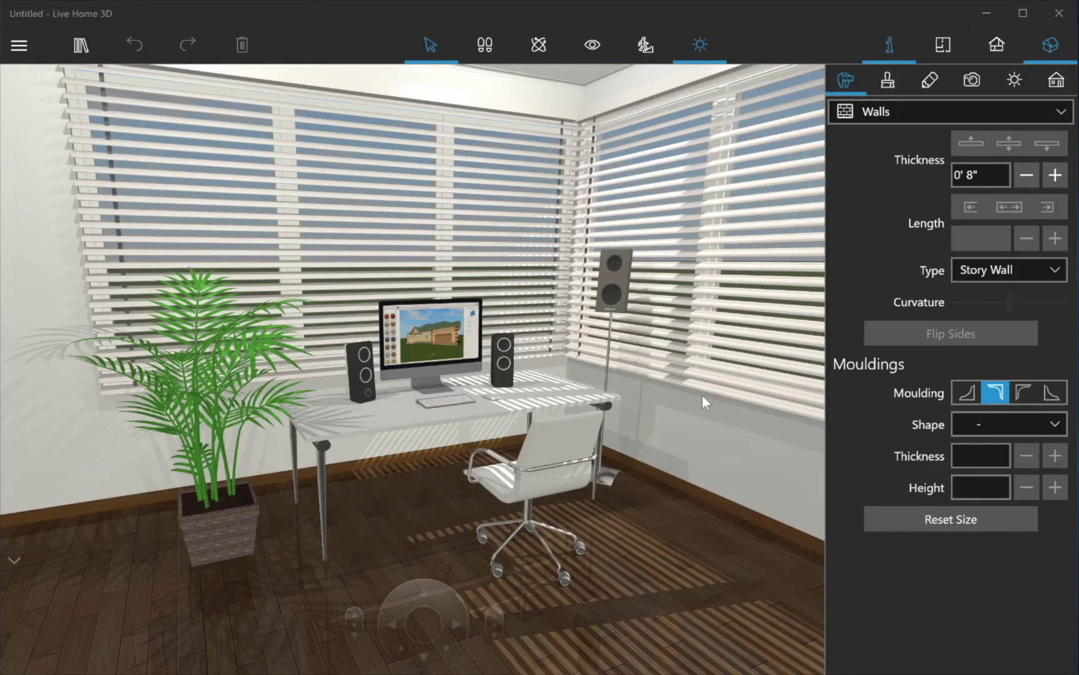
Turn off Cast Shadows for the window blinds and the office chair.
left_click(718, 264)
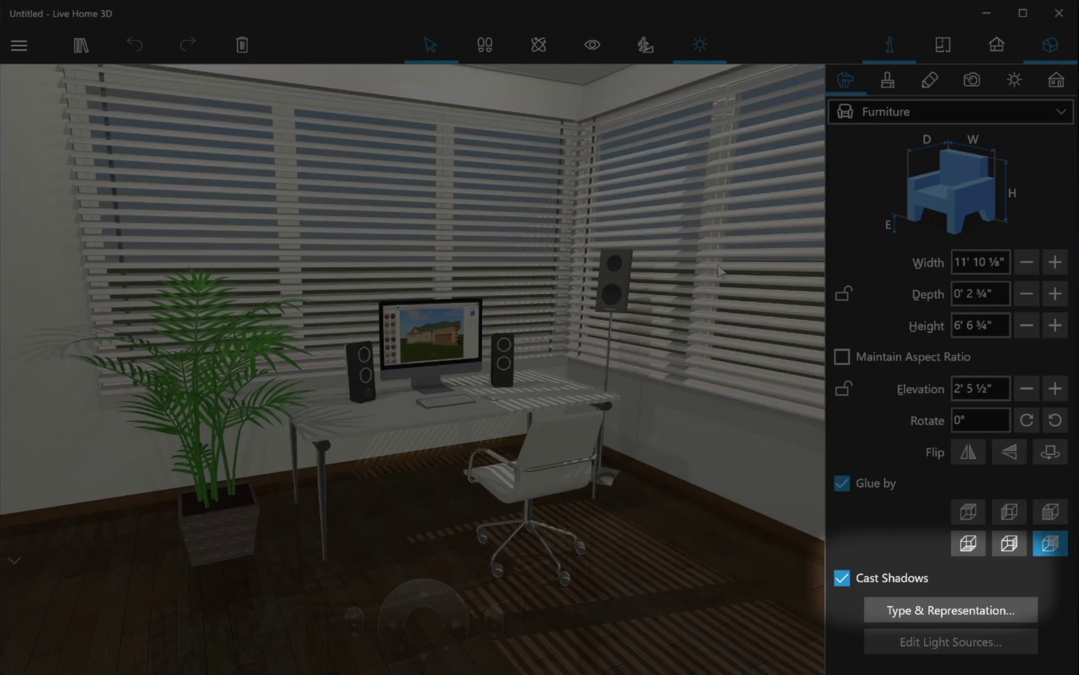
left_click(840, 578)
left_click(570, 277)
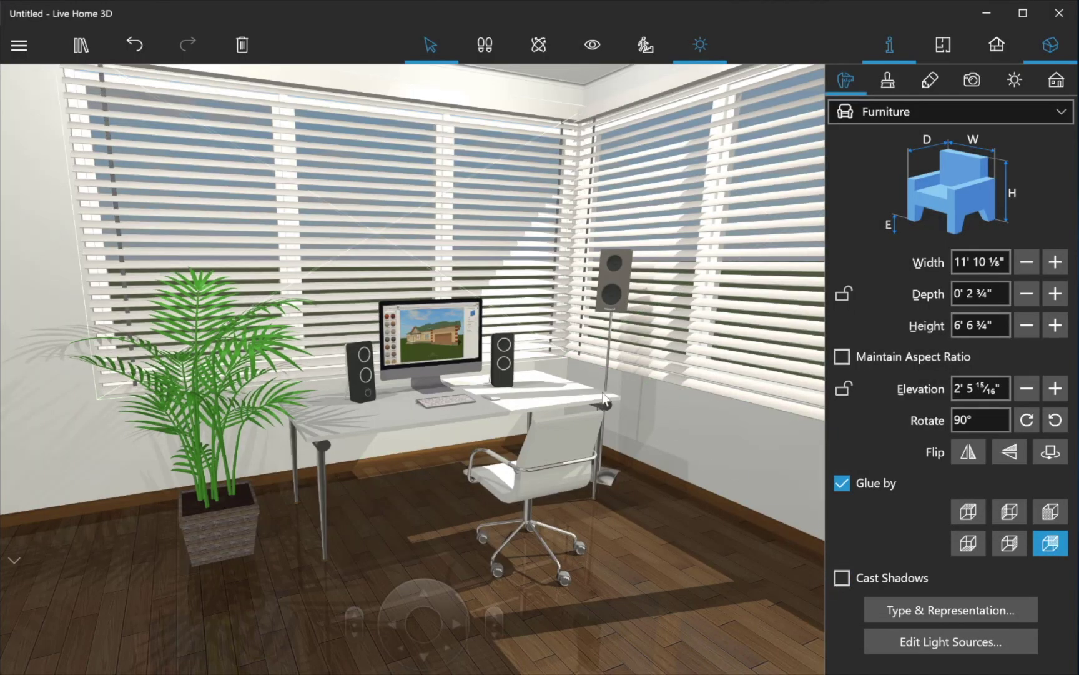
left_click(530, 484)
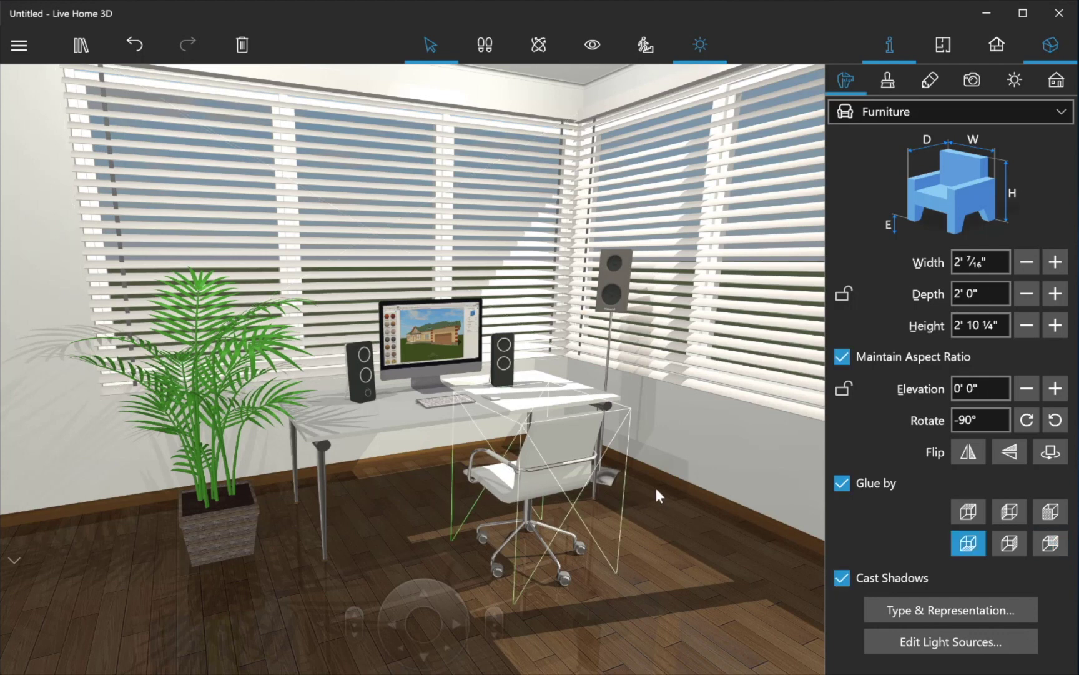
left_click(842, 578)
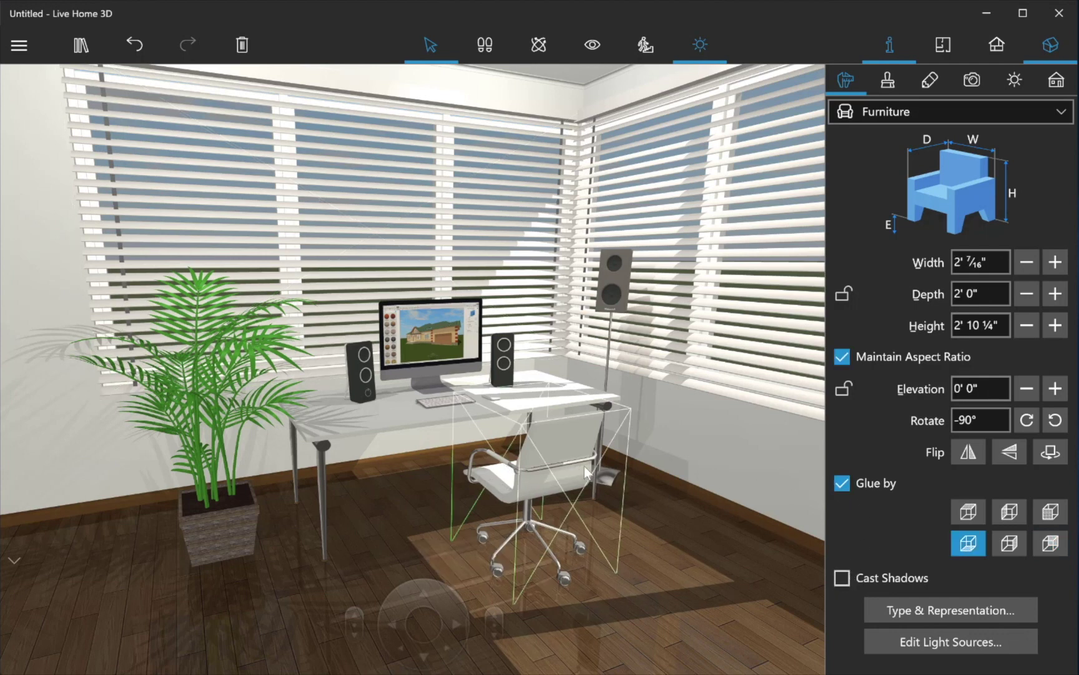
Turn off Cast Shadows for the desk, the monitor and both speakers.
left_click(402, 401)
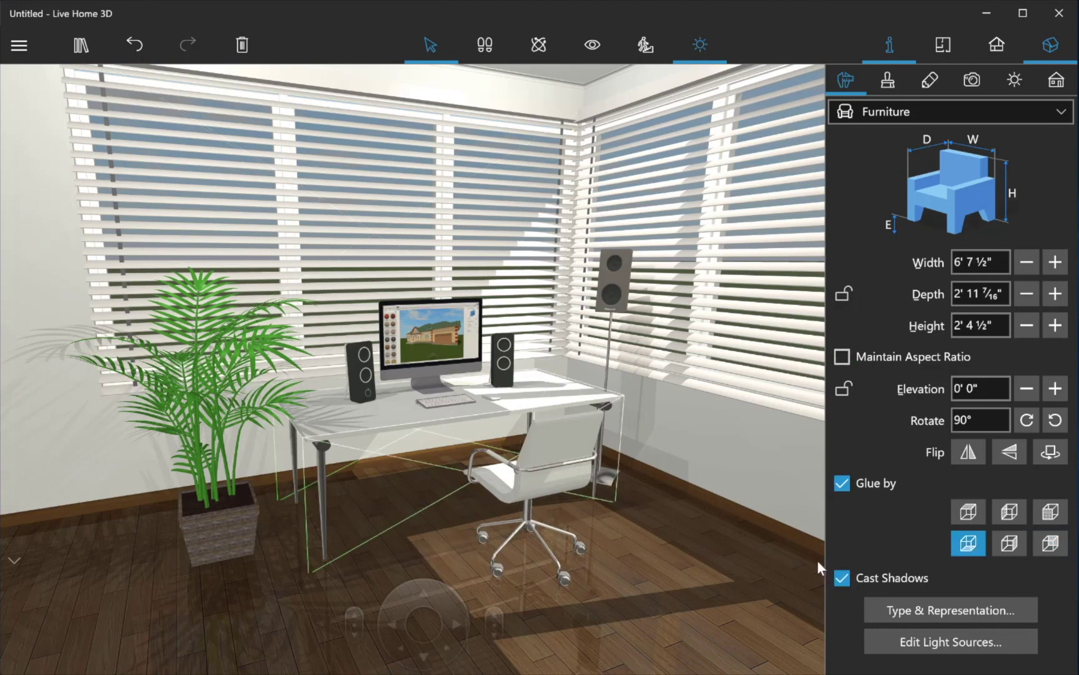
left_click(844, 580)
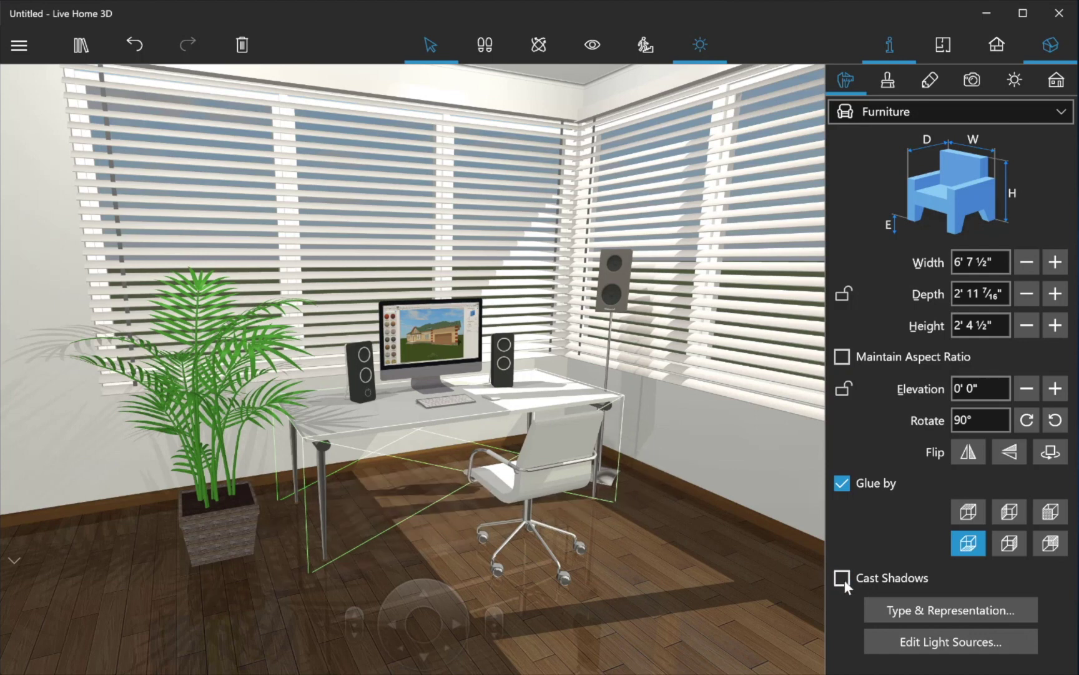
left_click(464, 348)
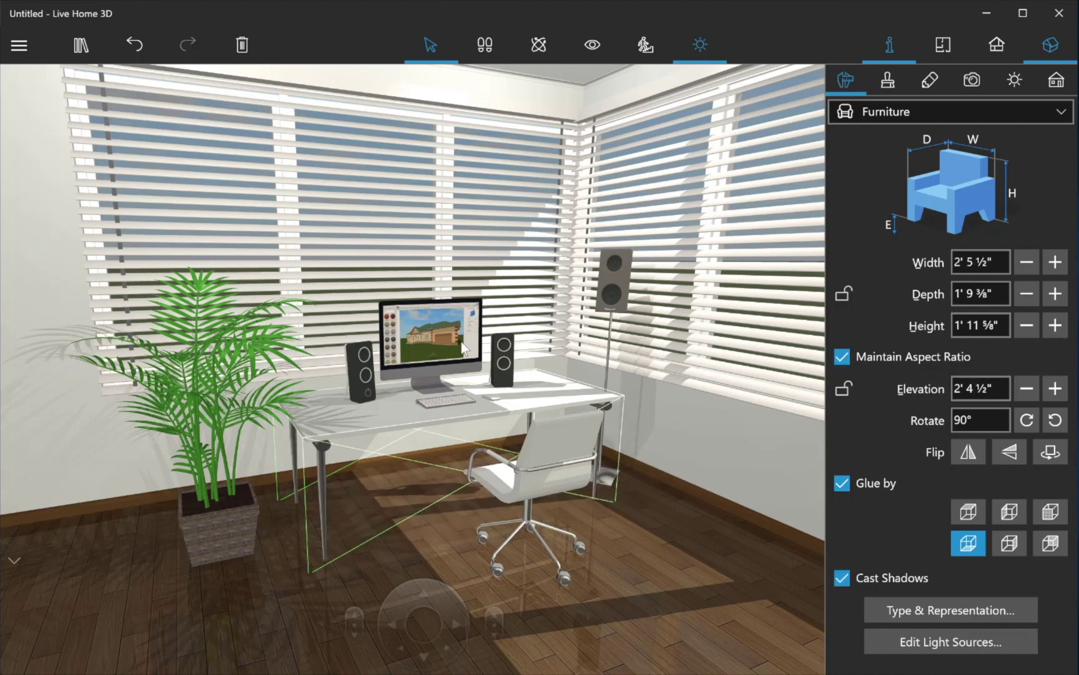
left_click(843, 578)
left_click(503, 361)
left_click(843, 578)
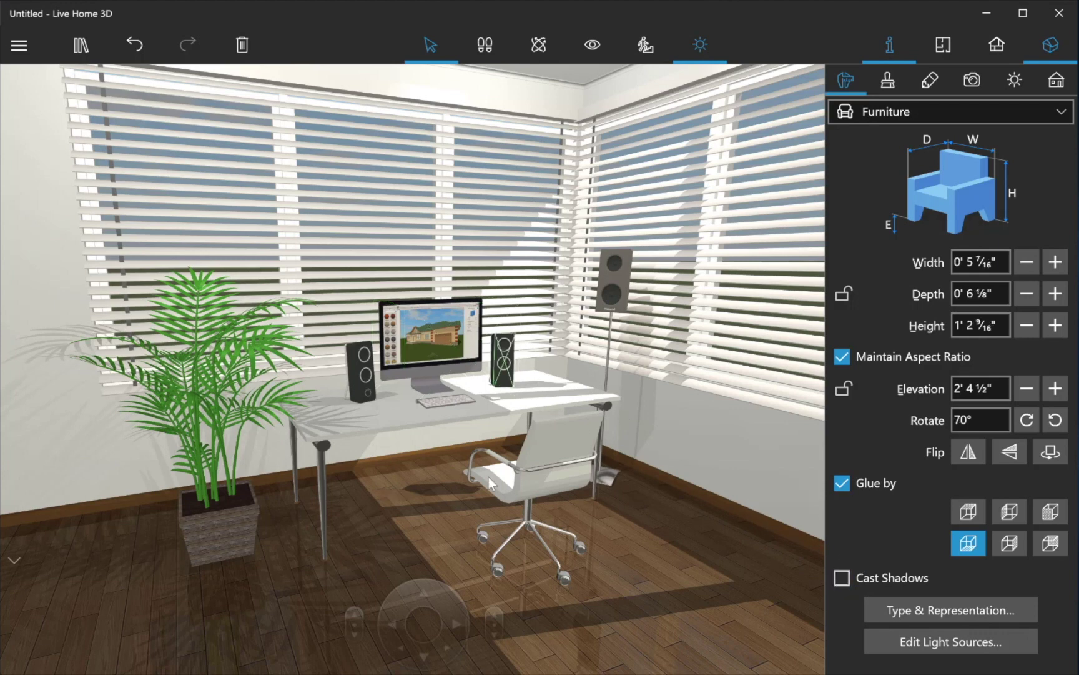
left_click(359, 370)
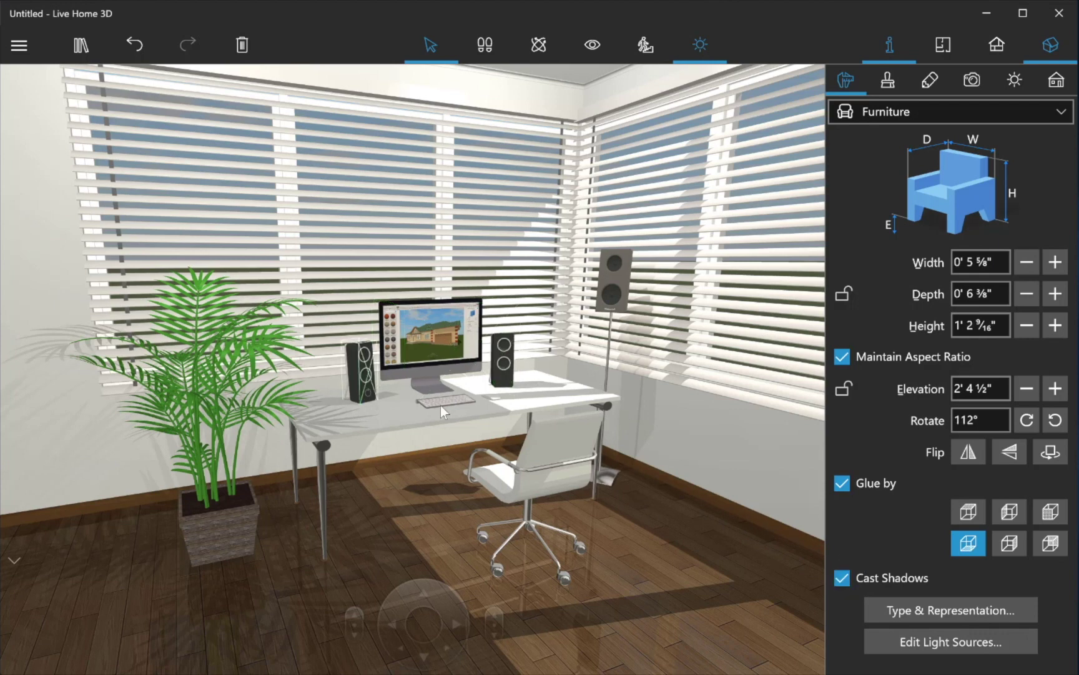
left_click(843, 578)
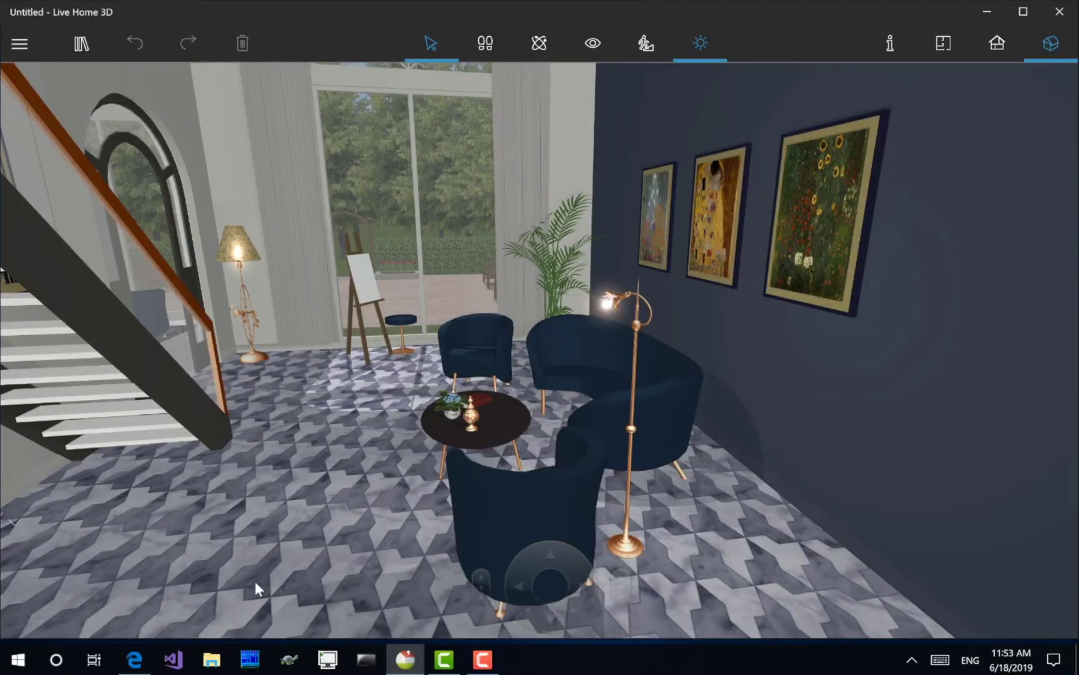
Close the Microsoft Edge window from the taskbar, then dismiss the Start power menu.
right_click(136, 667)
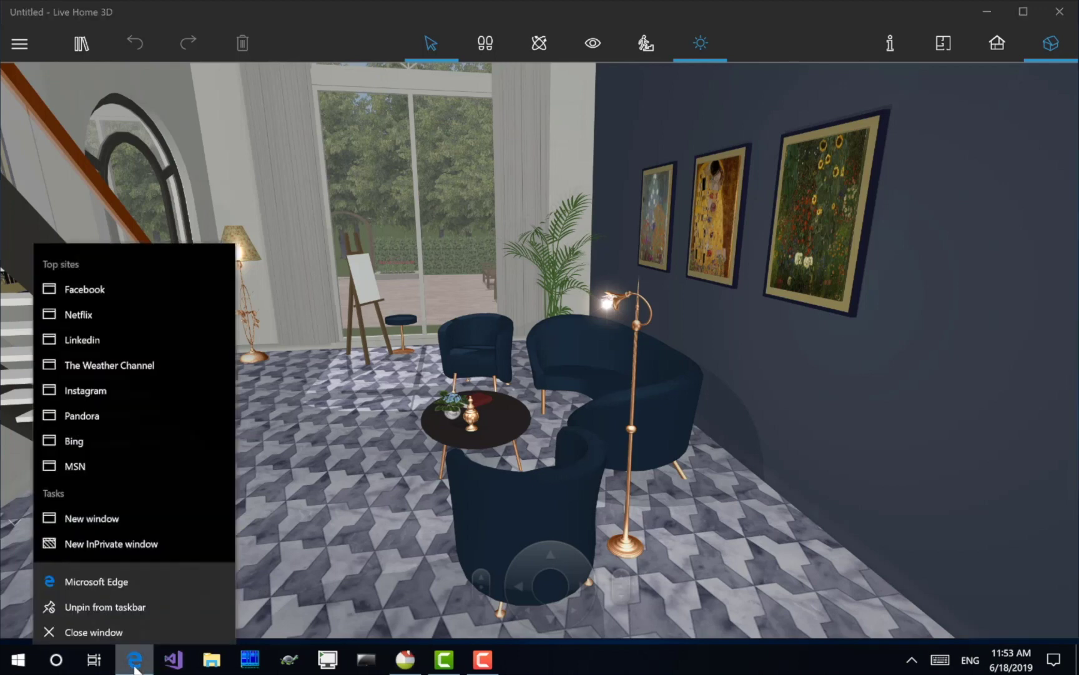
left_click(90, 626)
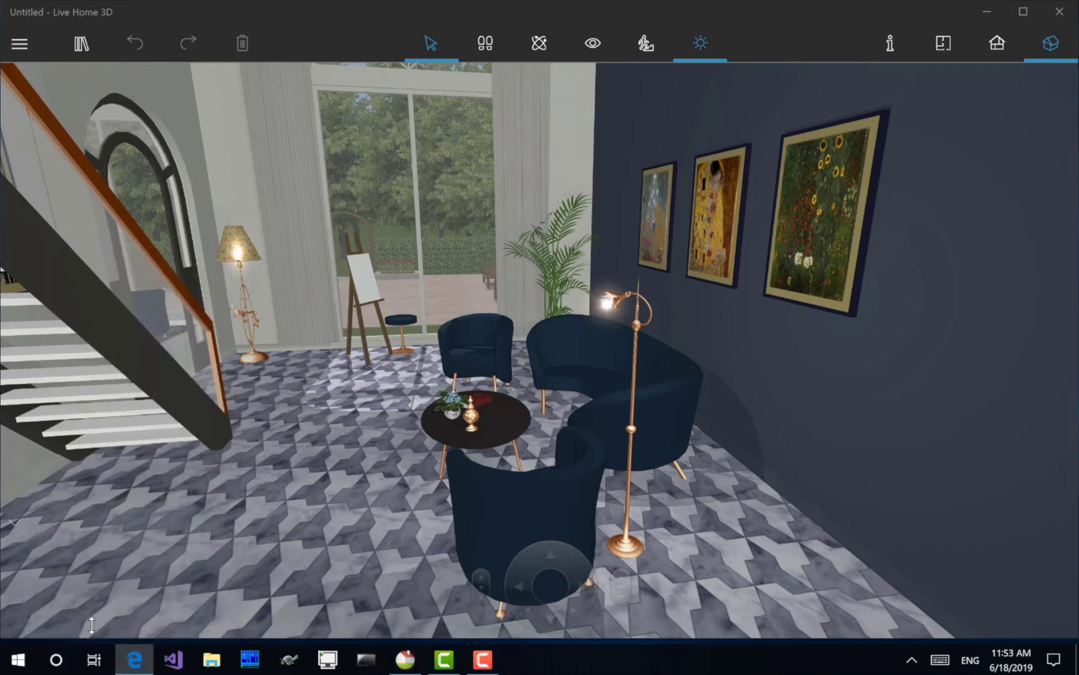
left_click(16, 663)
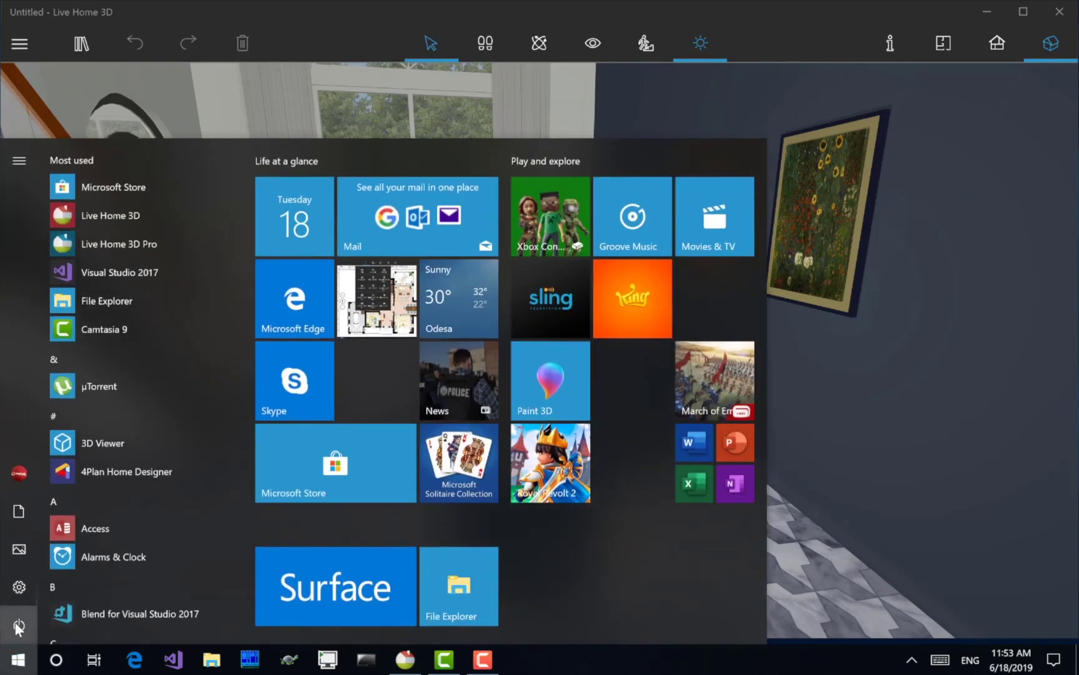
left_click(19, 624)
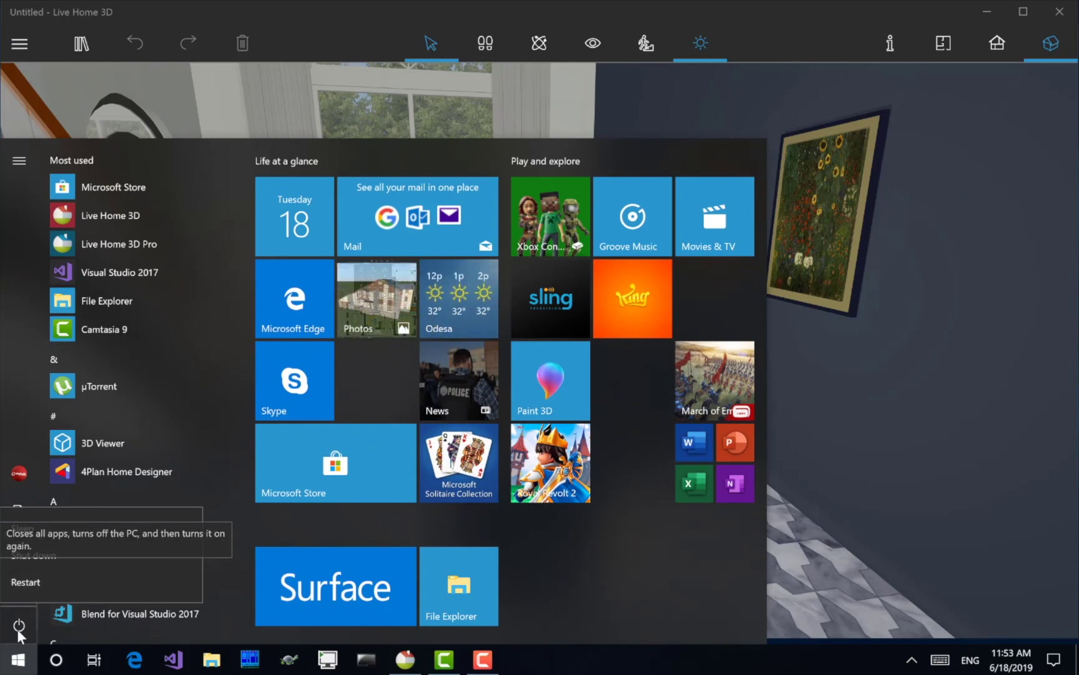
key("Escape")
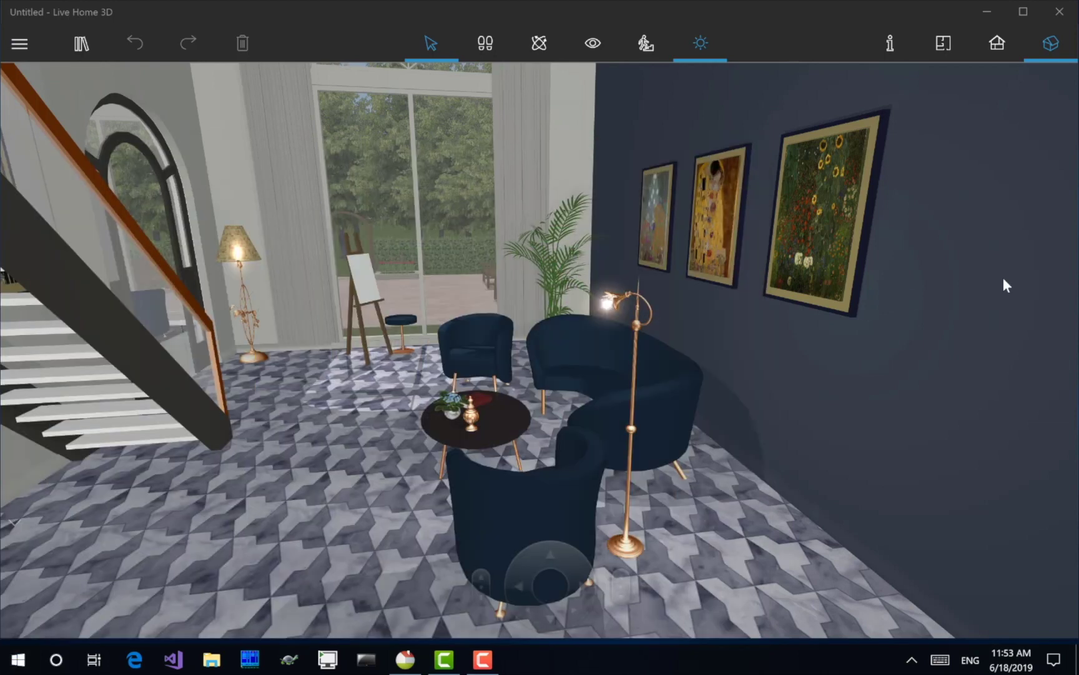